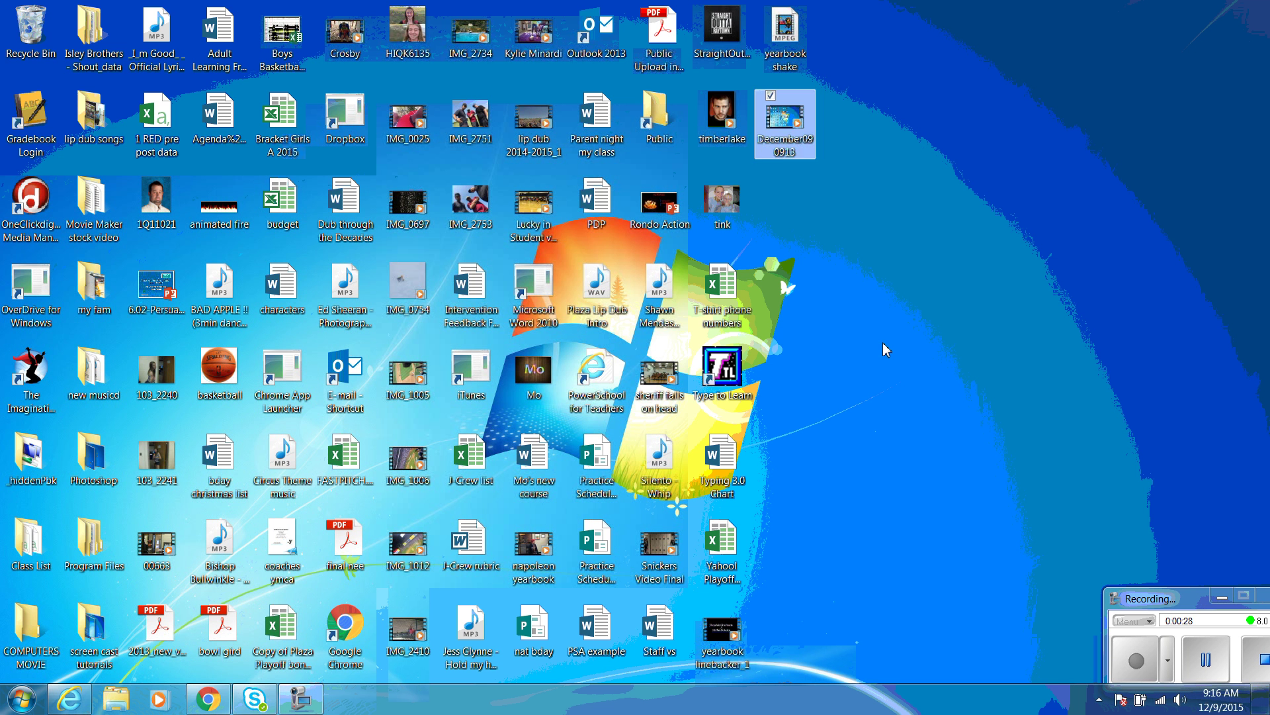
# Create a new folder named MO on the desktop
pyautogui.rightClick(882, 343)
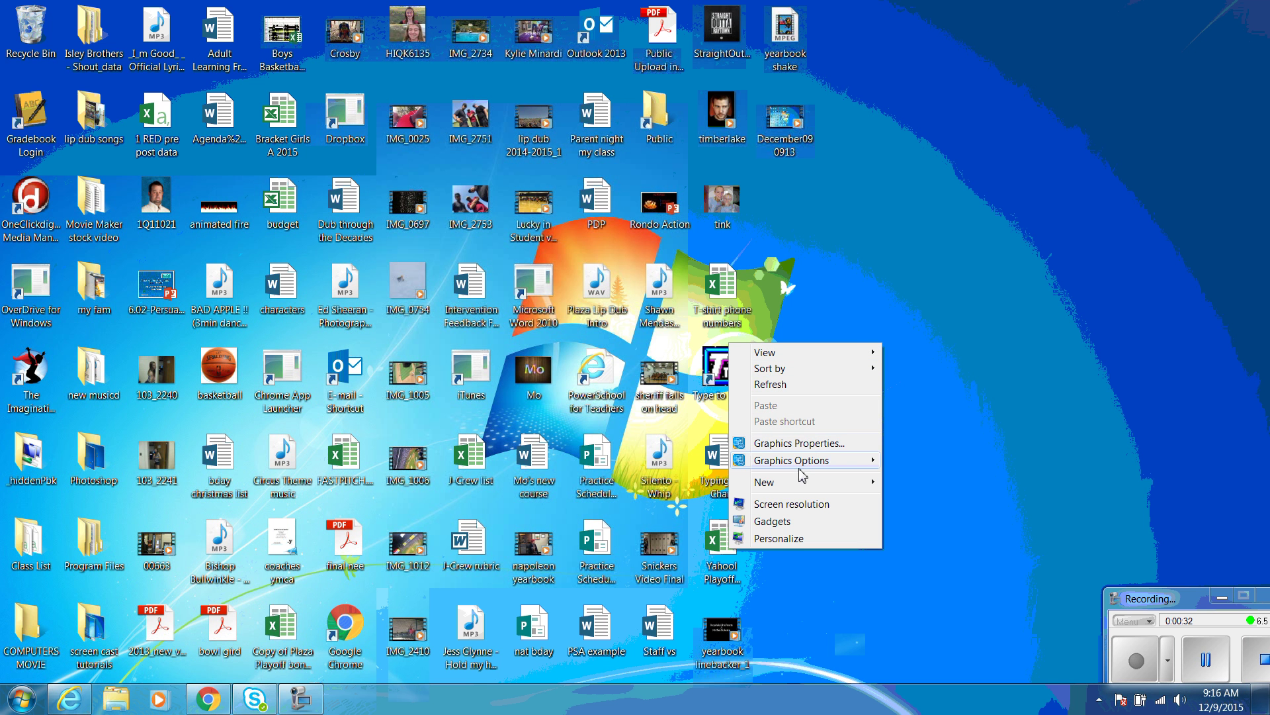
pyautogui.moveTo(787, 490)
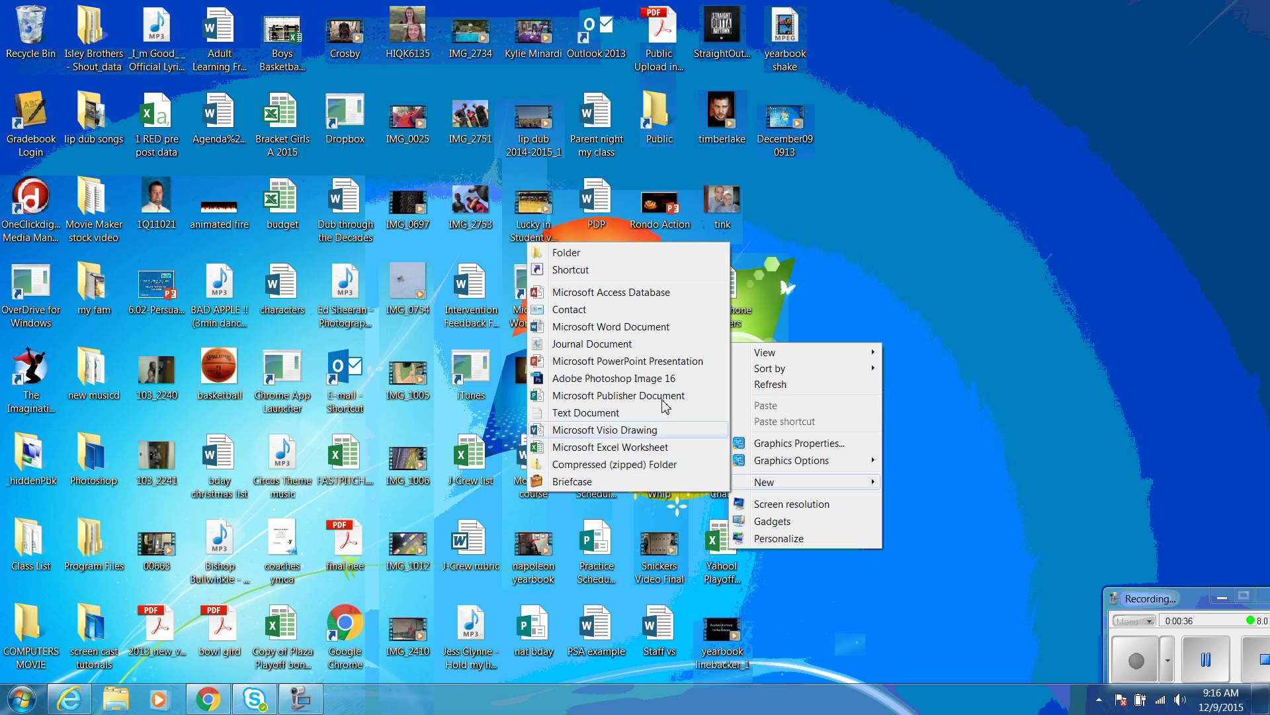
pyautogui.click(613, 256)
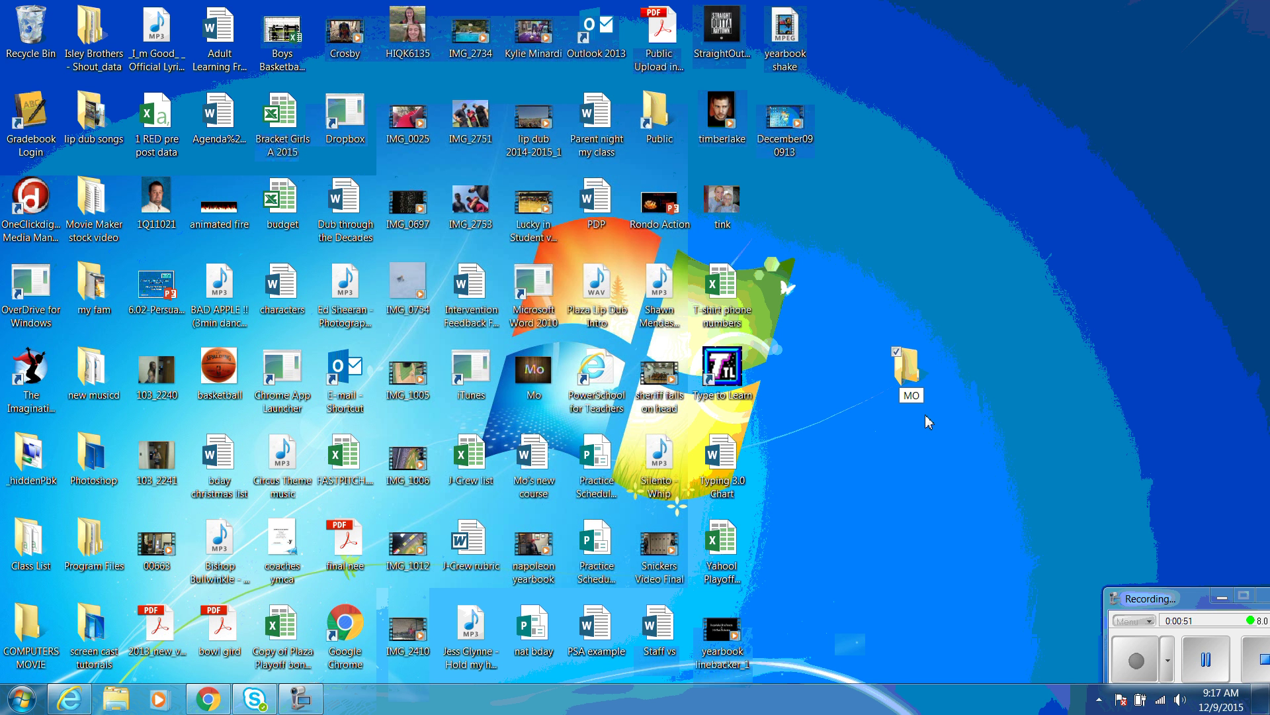
pyautogui.press('Return')
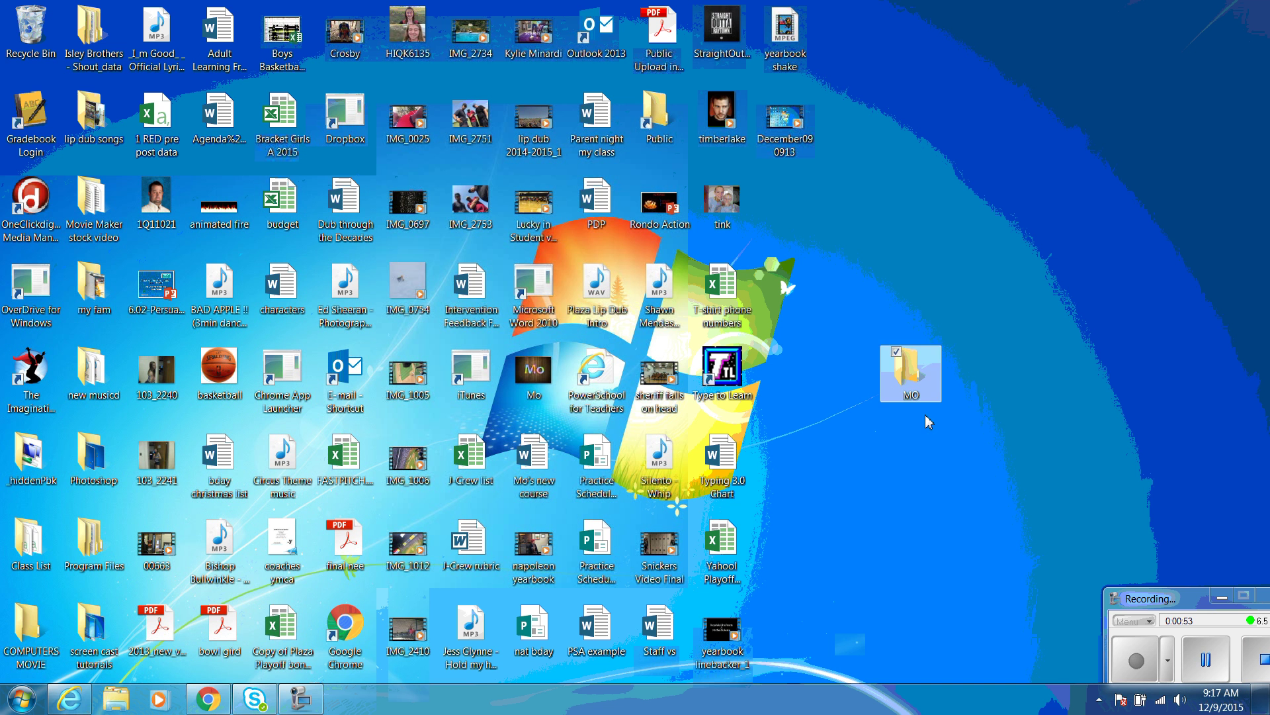
# Move the MO folder next to the other desktop icons, directly below the December09 0913 video
pyautogui.click(900, 265)
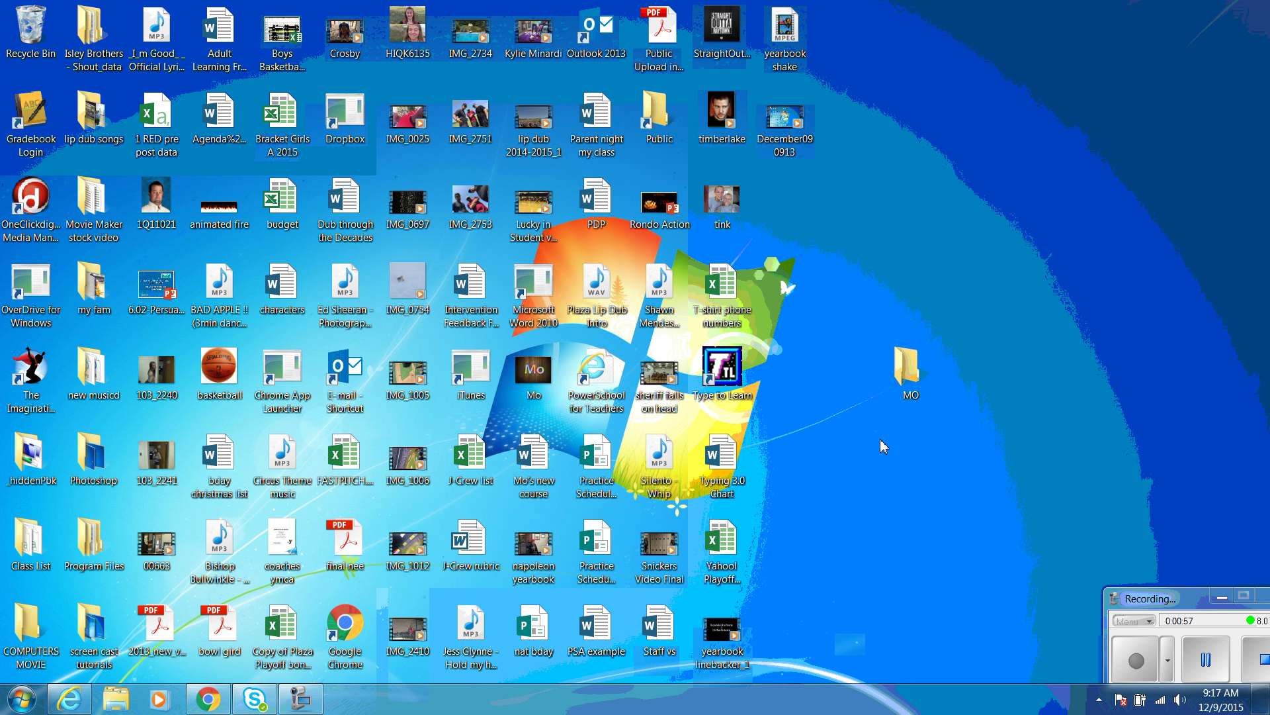
pyautogui.click(910, 374)
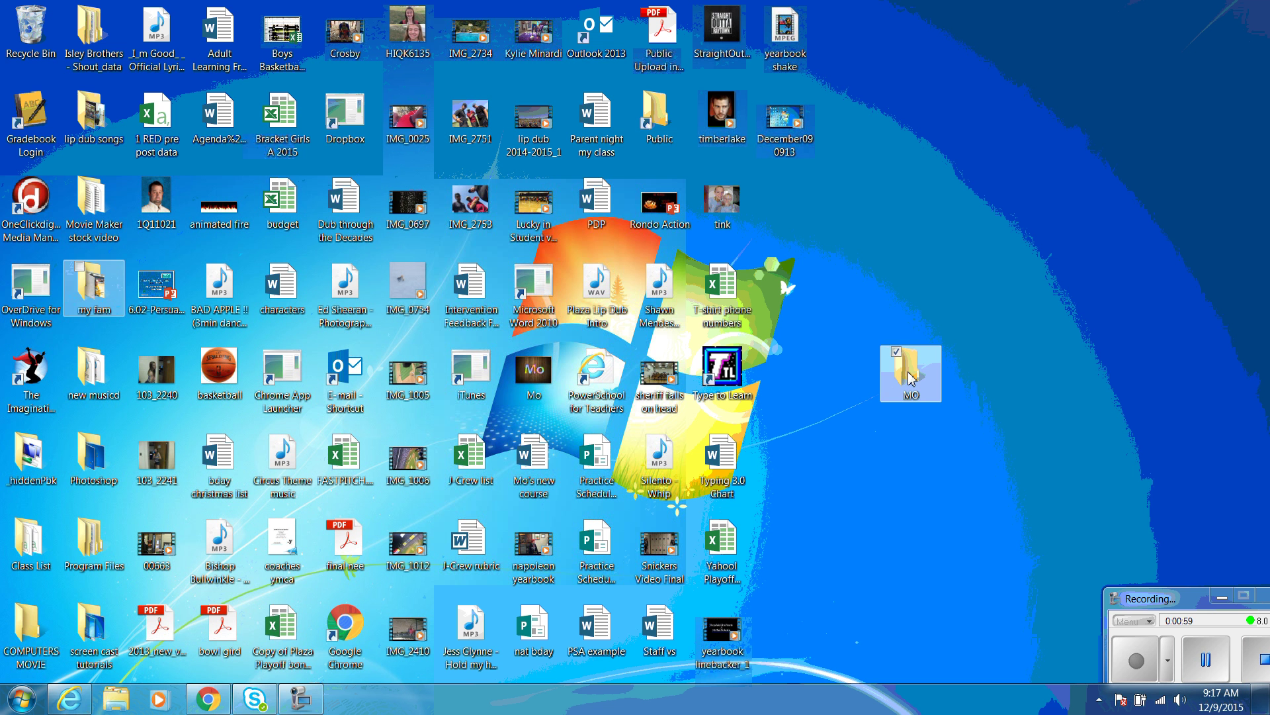
pyautogui.click(914, 316)
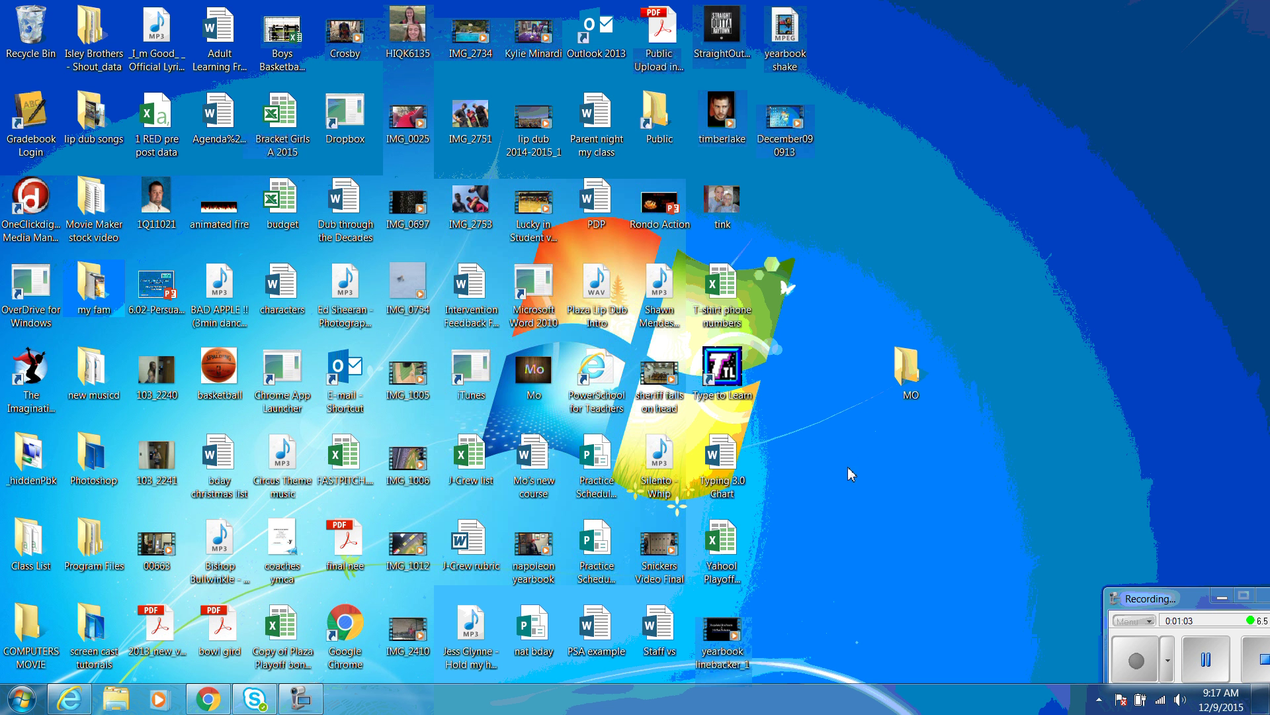
pyautogui.moveTo(907, 375); pyautogui.dragTo(791, 208)
pyautogui.click(891, 388)
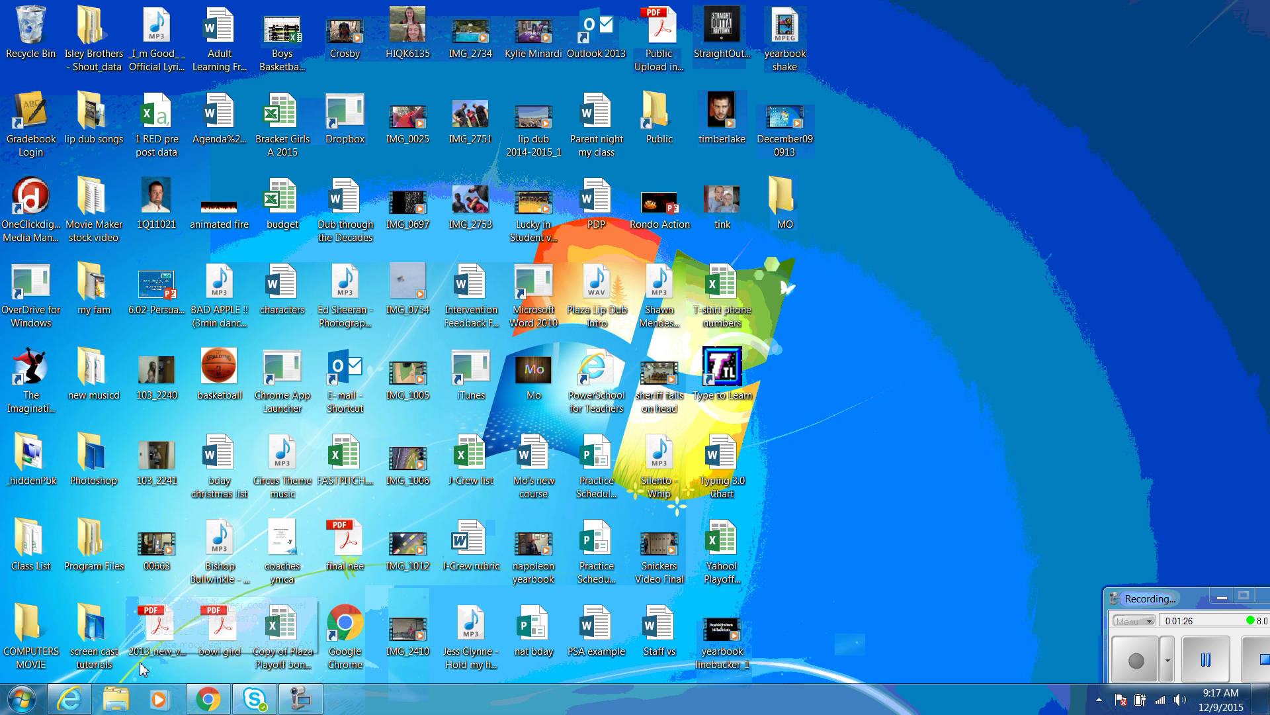
pyautogui.click(24, 700)
pyautogui.click(26, 701)
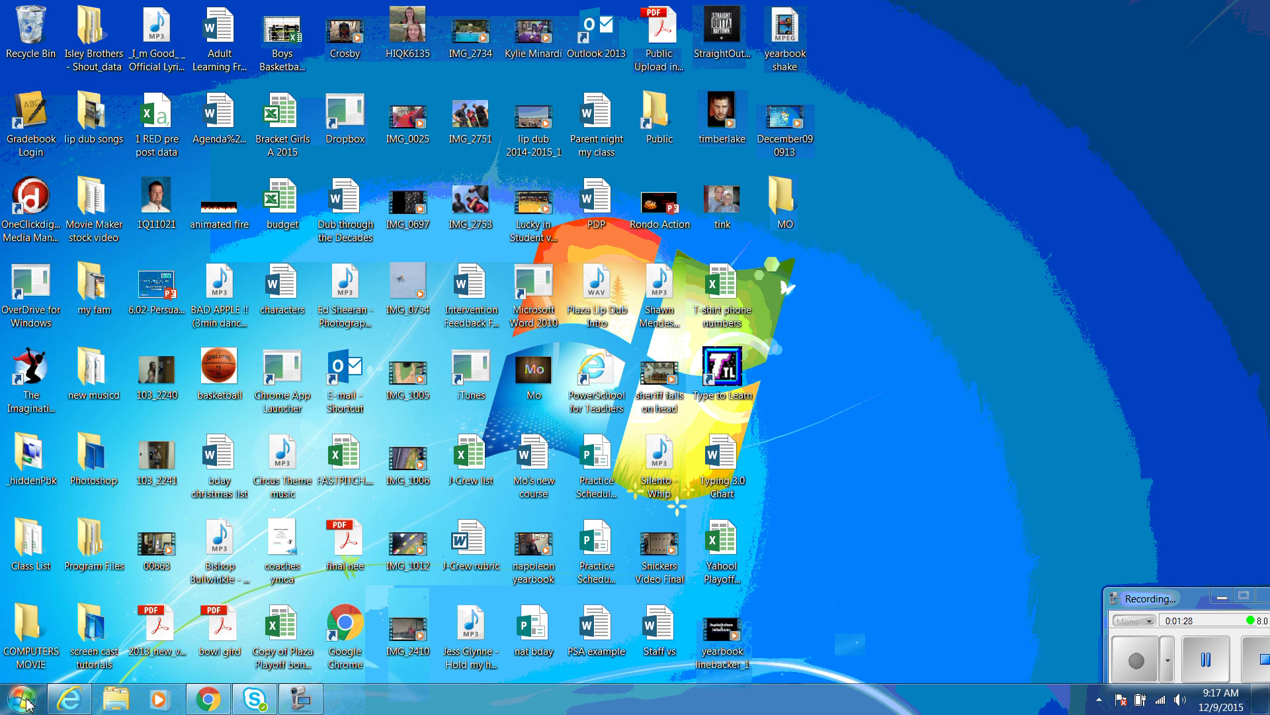
pyautogui.click(202, 699)
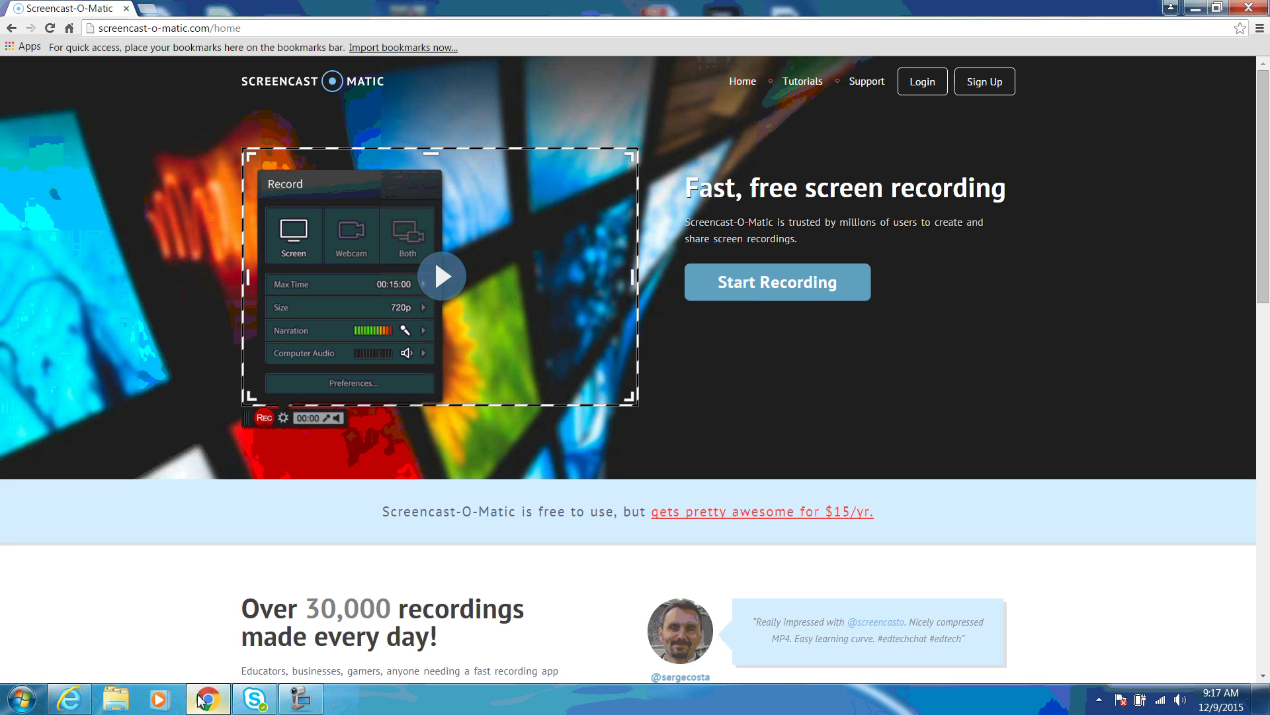
pyautogui.click(149, 8)
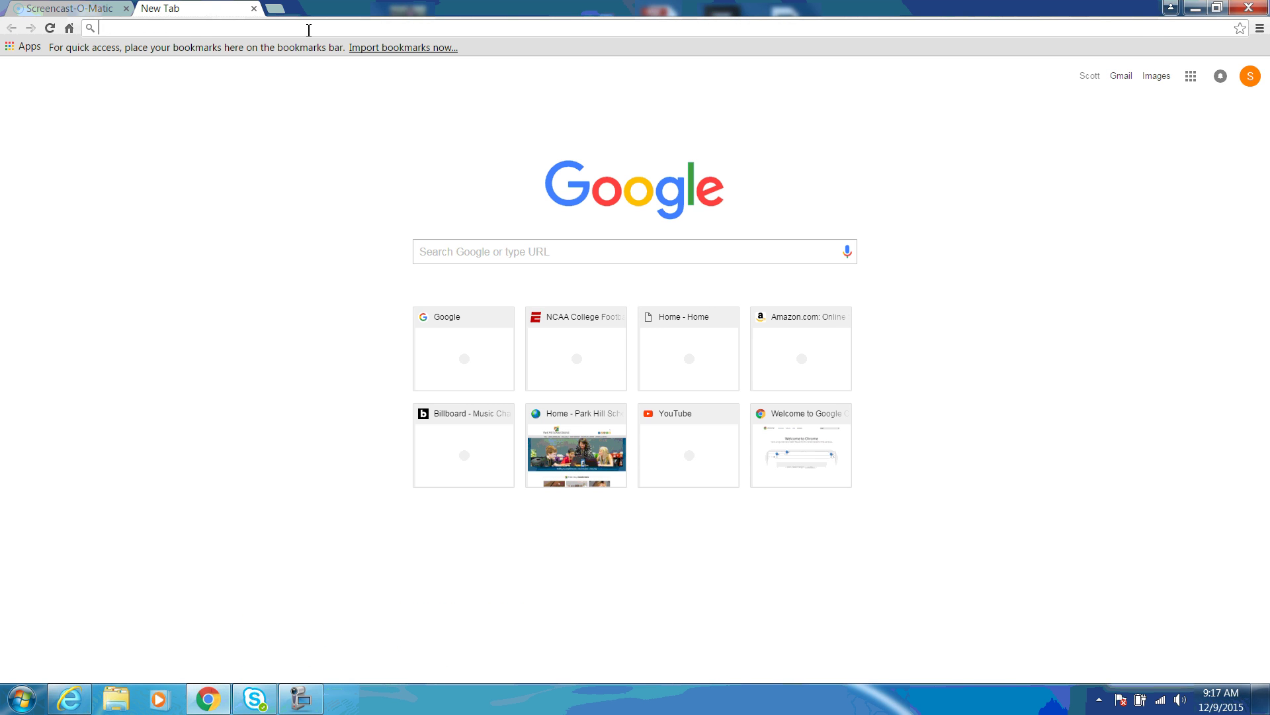
pyautogui.write('www.google.com')
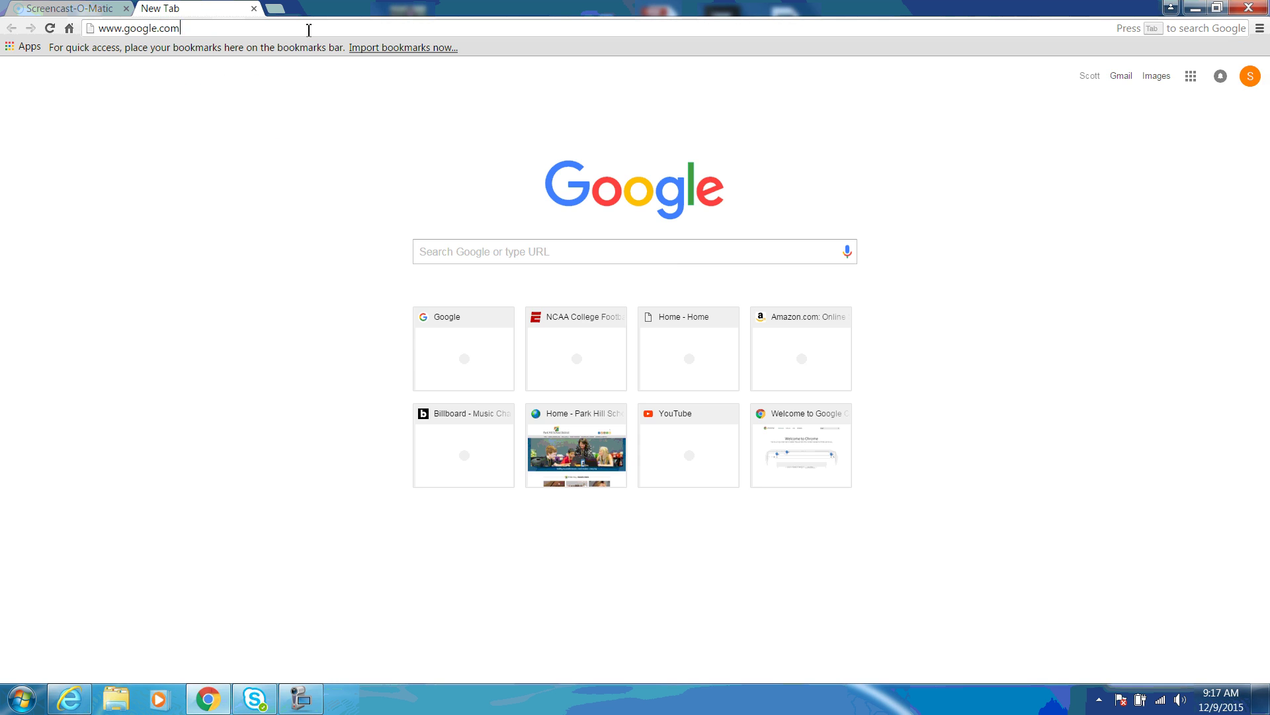
pyautogui.press('Return')
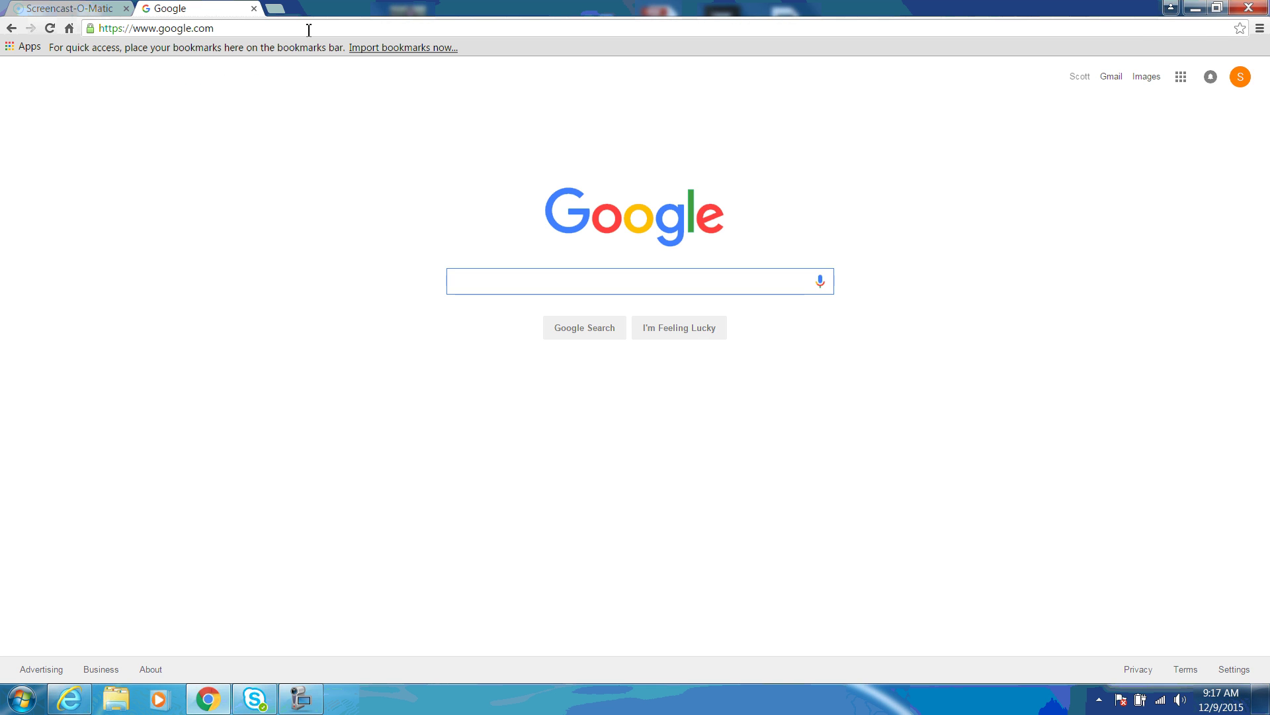
# Search Google for "apple" and show the image results
pyautogui.write('apple')
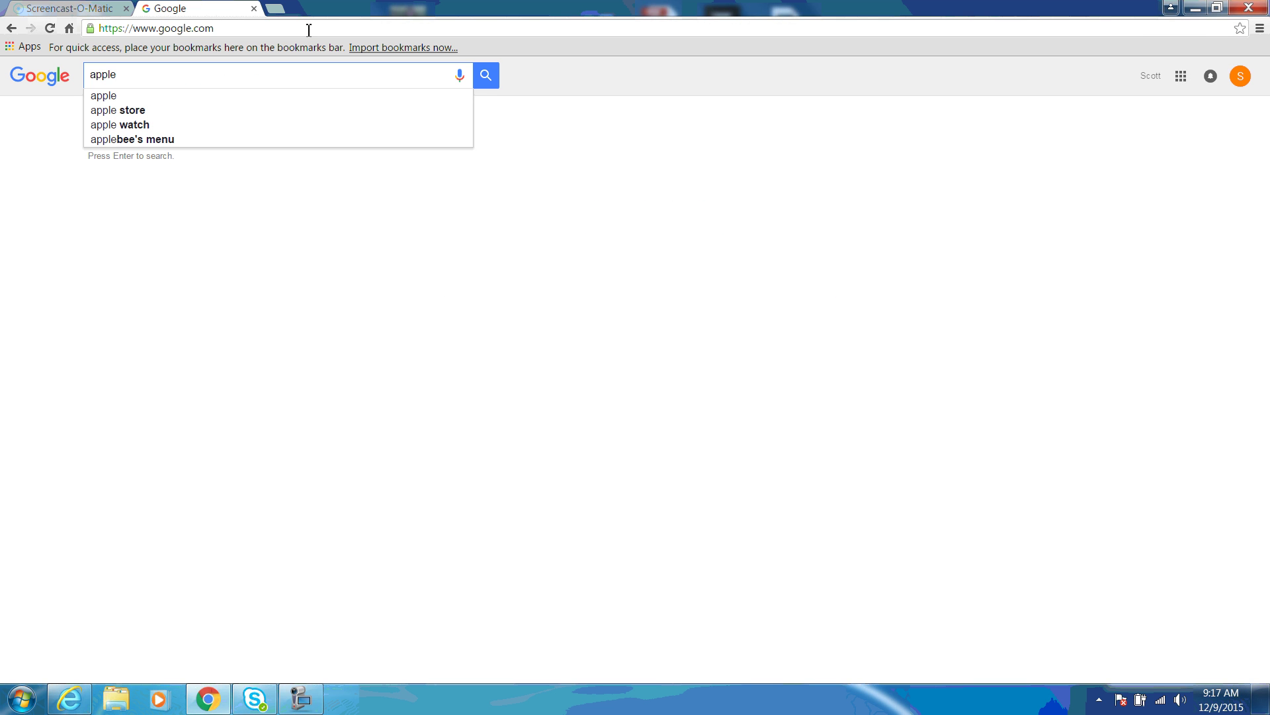
pyautogui.press('Return')
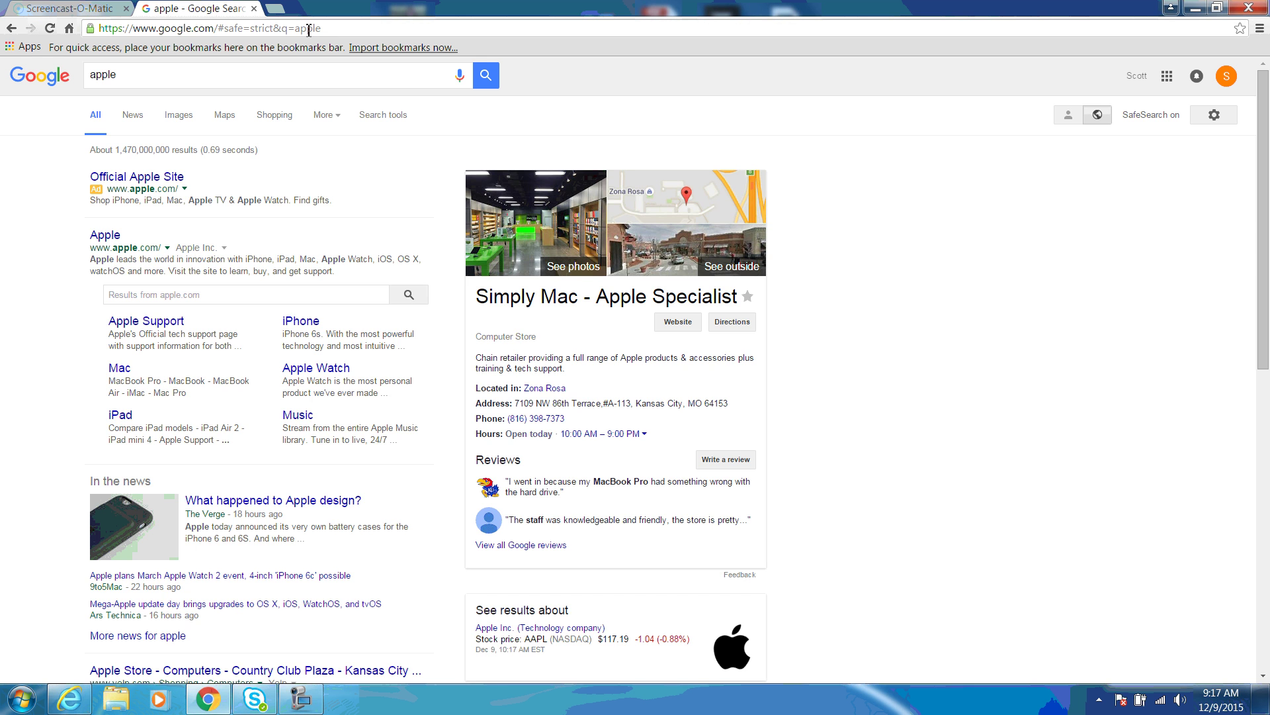
pyautogui.click(184, 123)
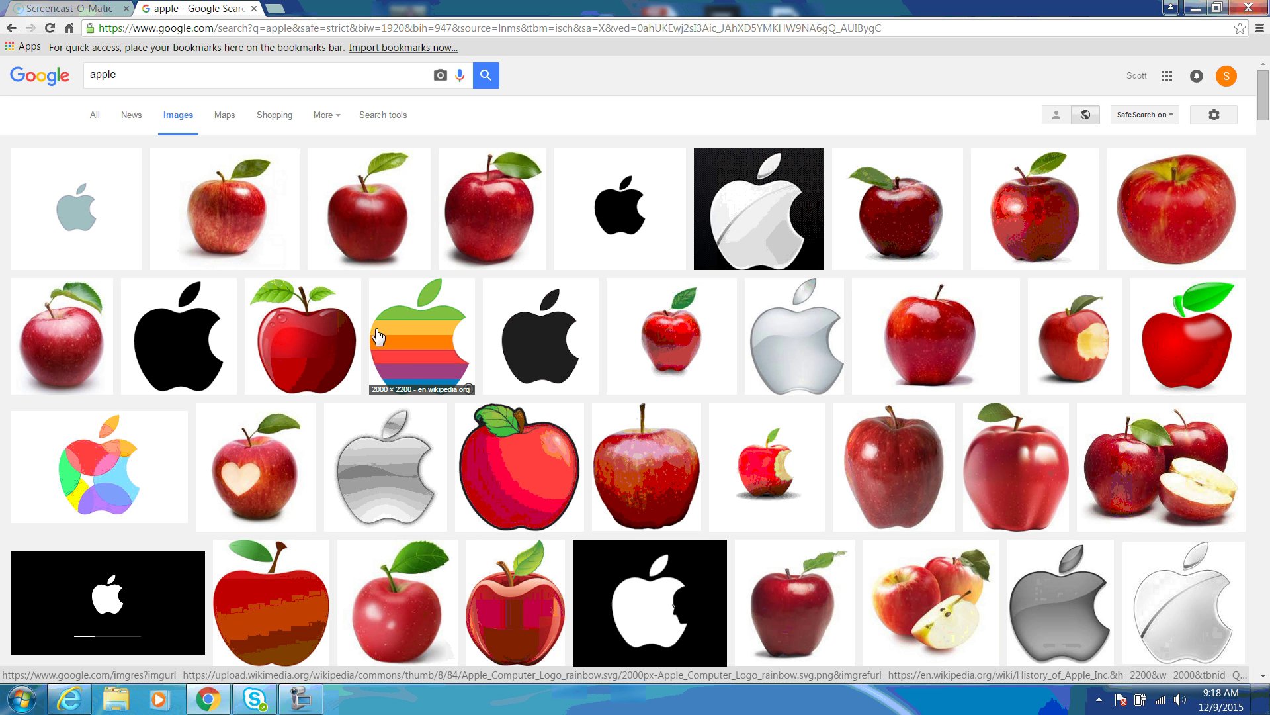
# Open the rainbow-striped Apple logo from the image results at full size
pyautogui.rightClick(358, 236)
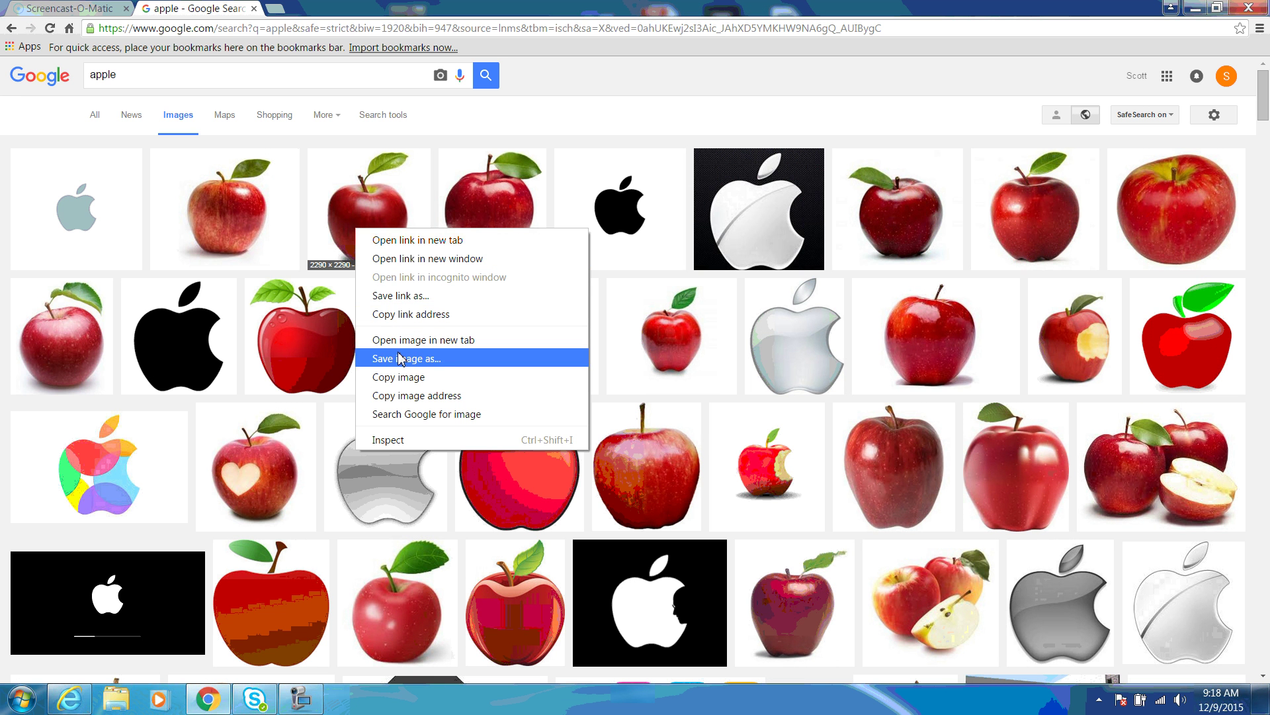
pyautogui.click(579, 86)
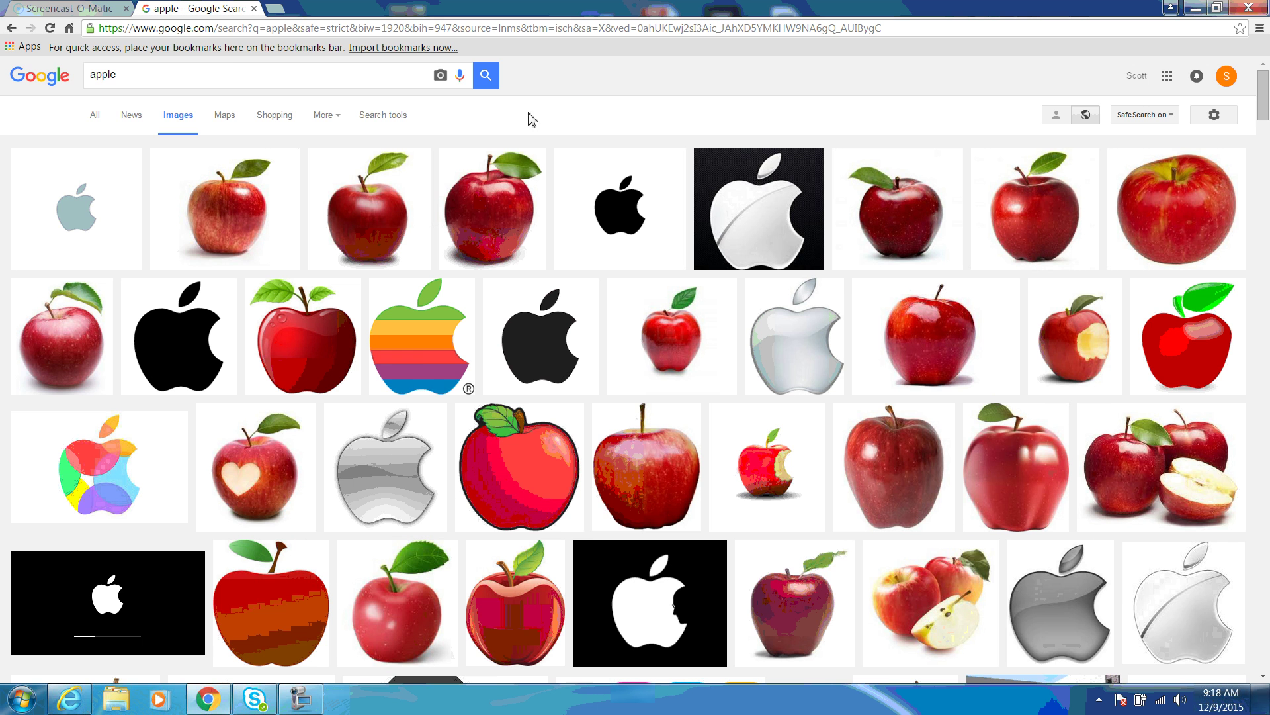
pyautogui.click(413, 347)
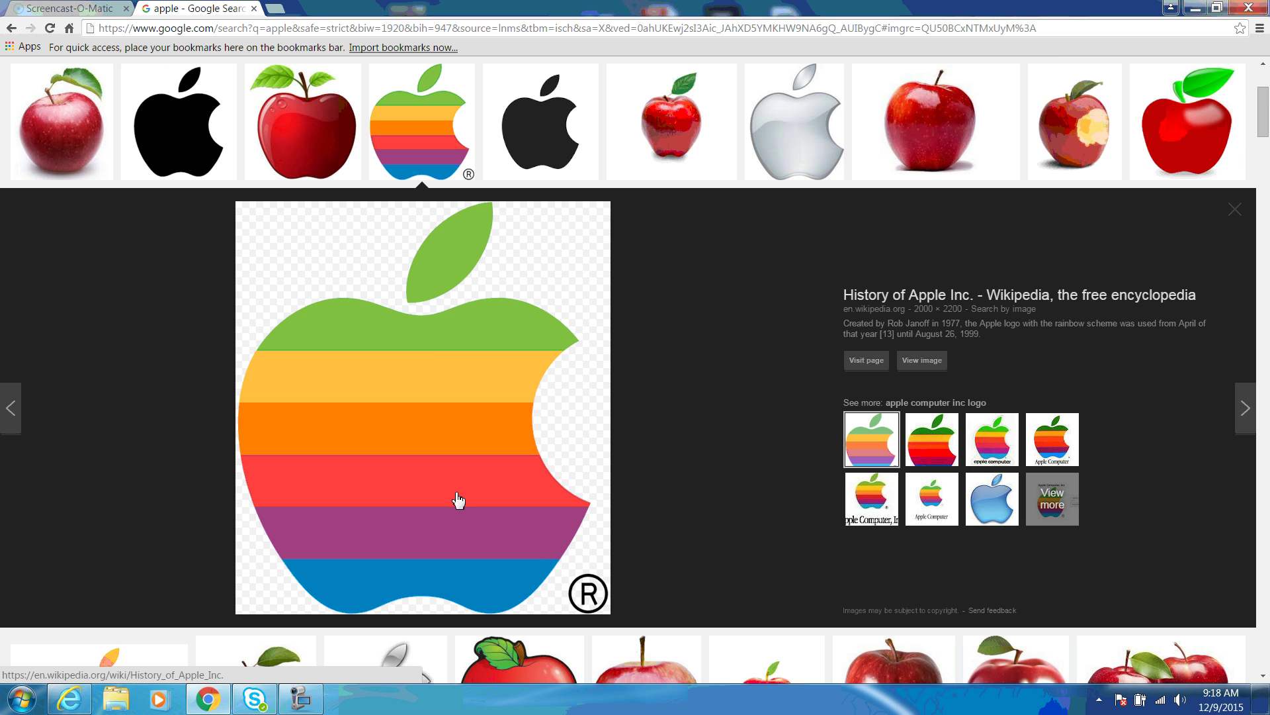
pyautogui.click(919, 361)
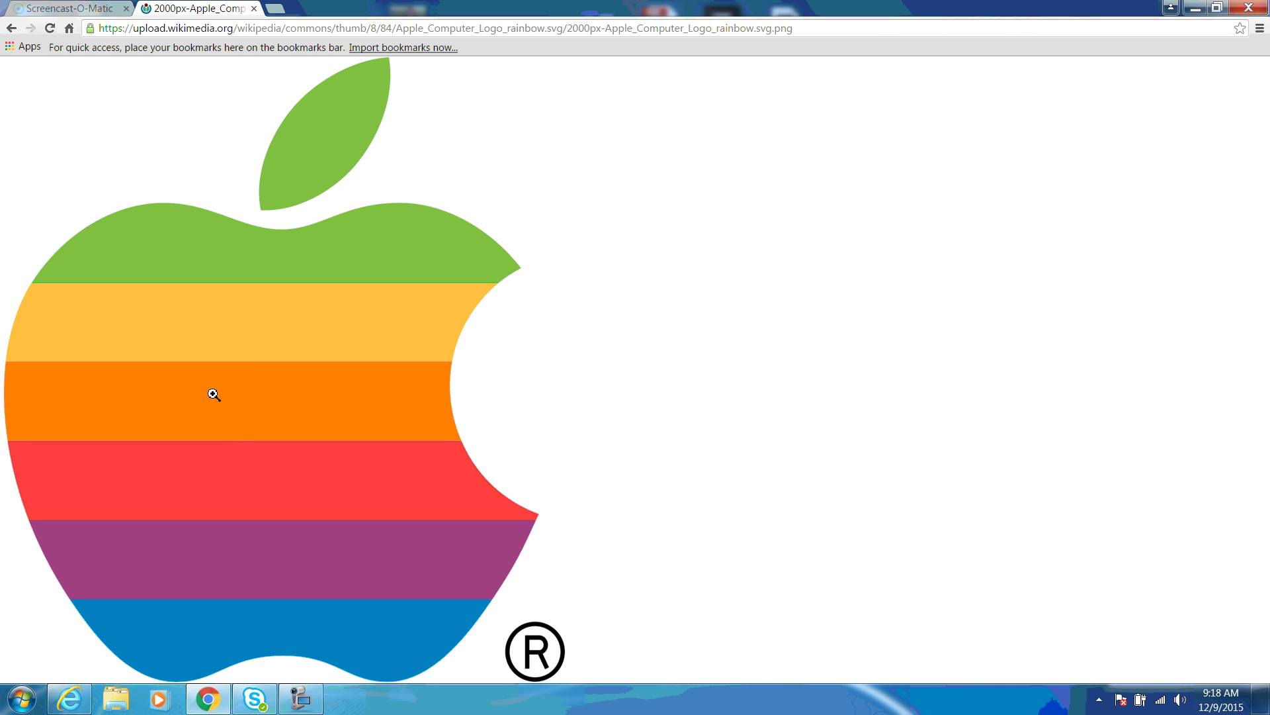
# Save the rainbow logo image as Apple_Computer_Logo_rainbow.svg, PNG type, in the MO folder on the desktop
pyautogui.rightClick(230, 386)
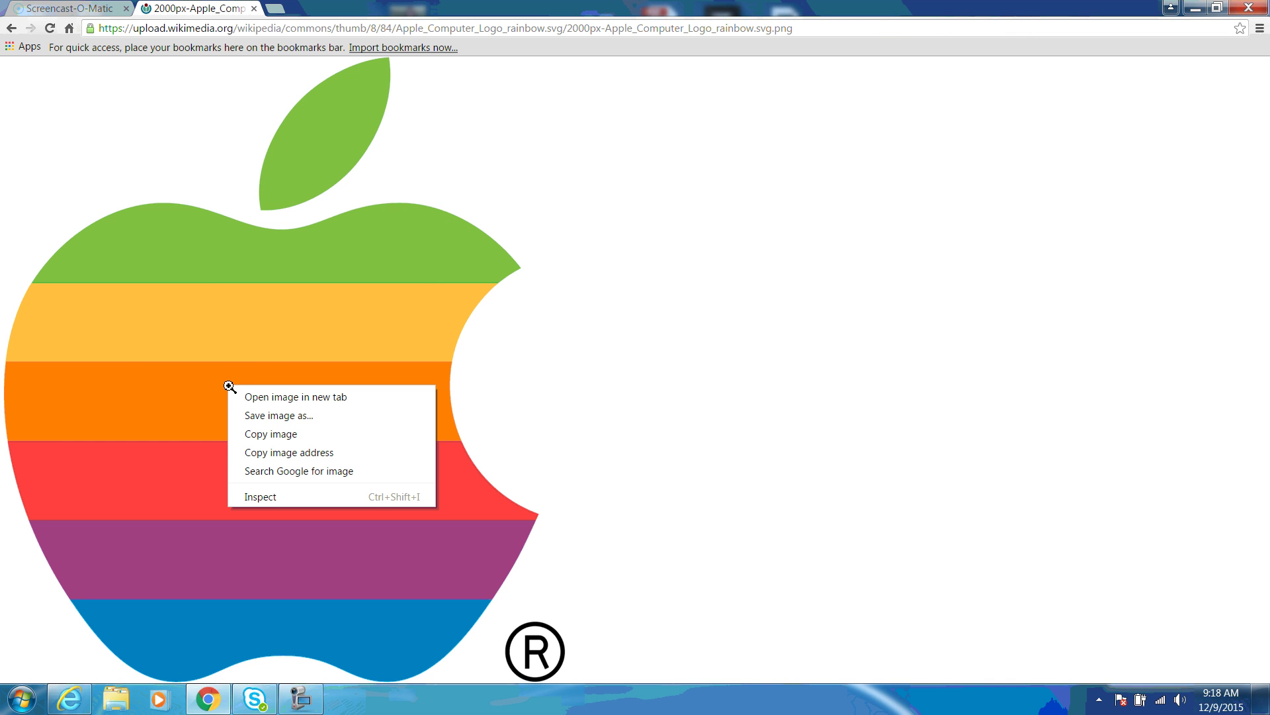
pyautogui.click(268, 416)
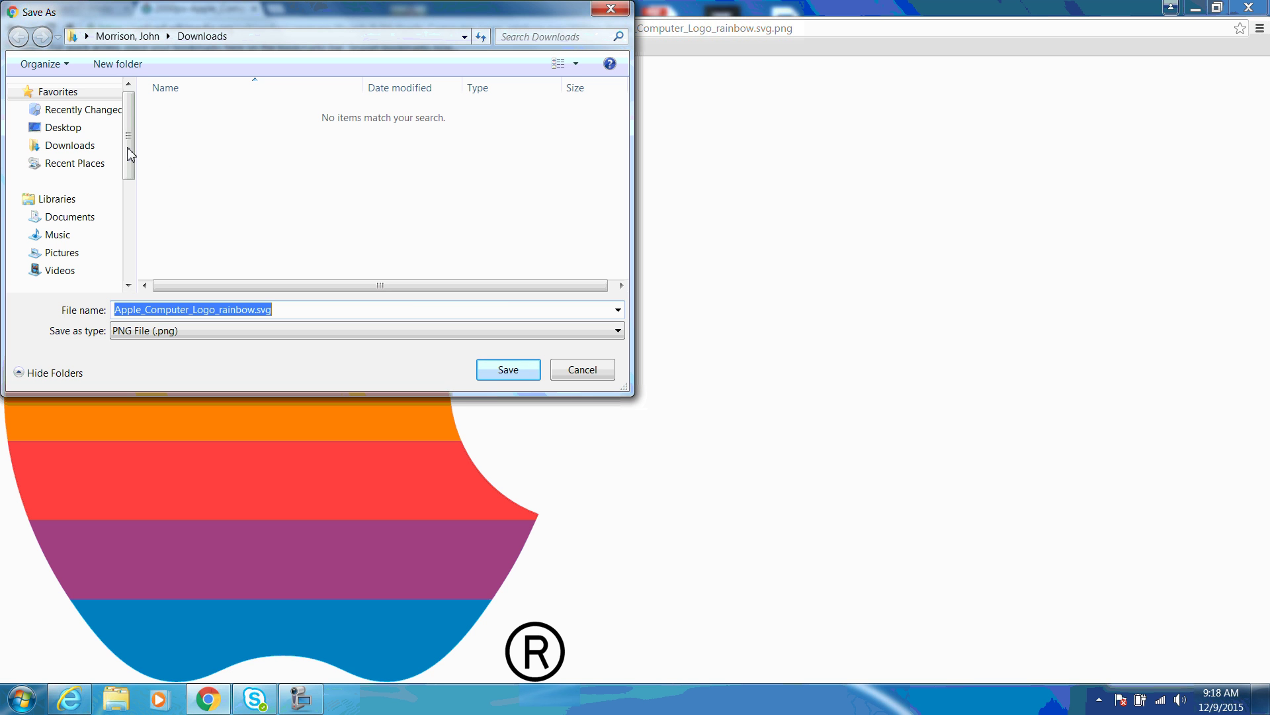
pyautogui.click(64, 130)
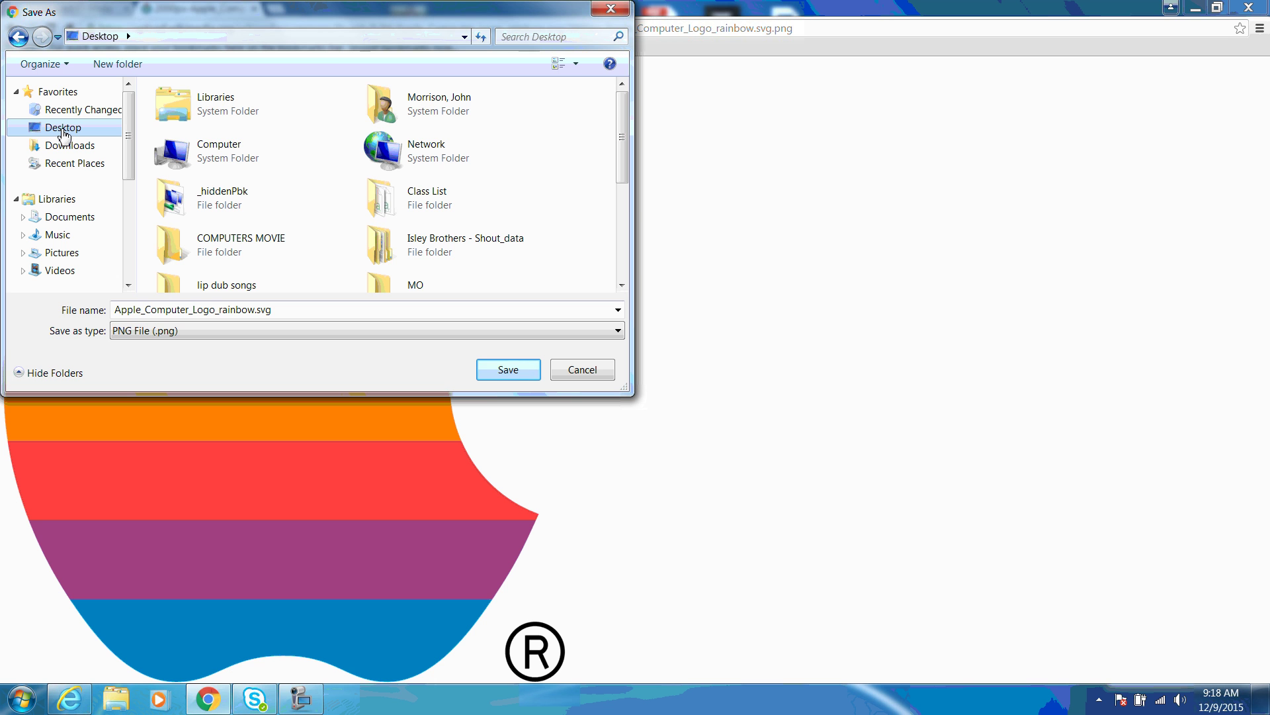
pyautogui.click(622, 285)
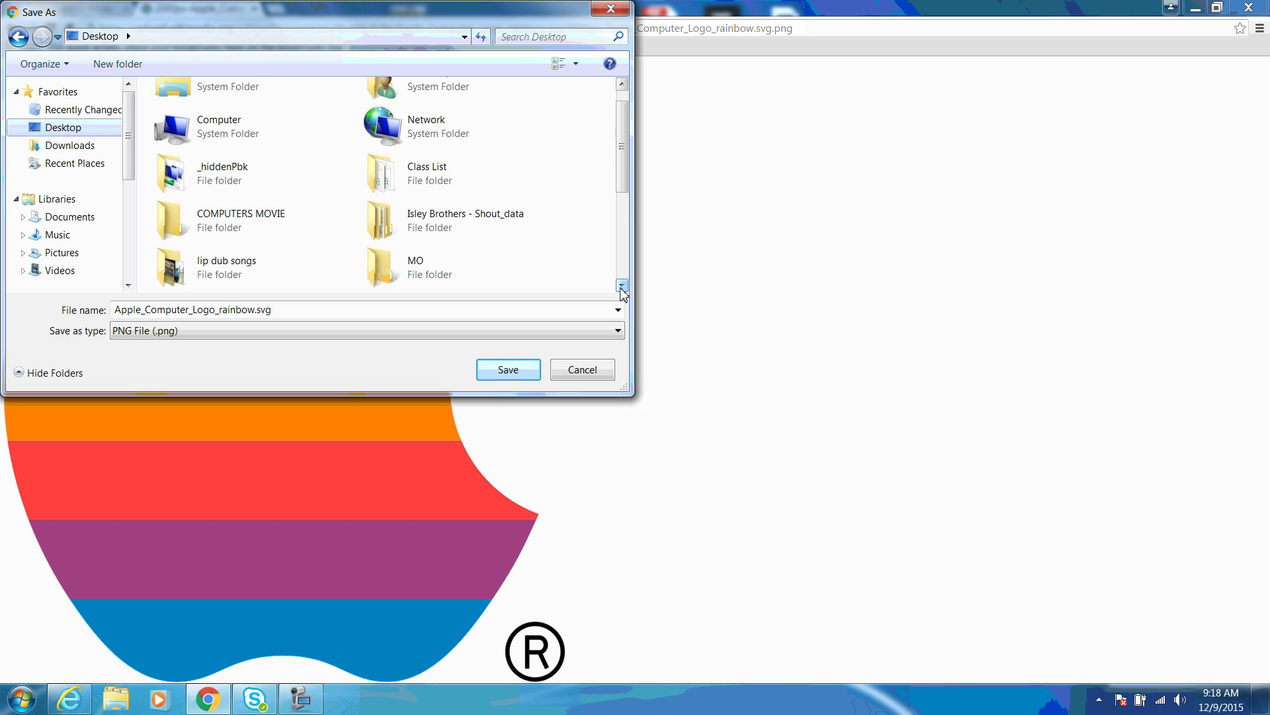
pyautogui.click(418, 230)
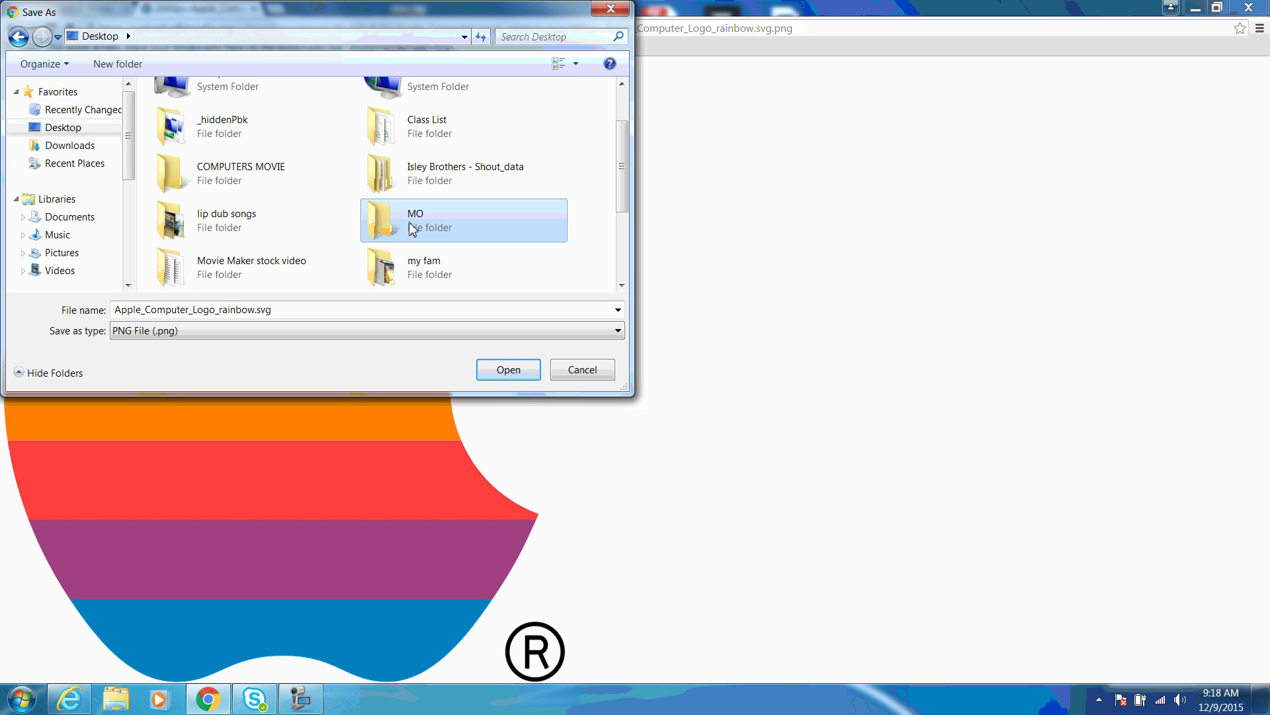
pyautogui.click(505, 370)
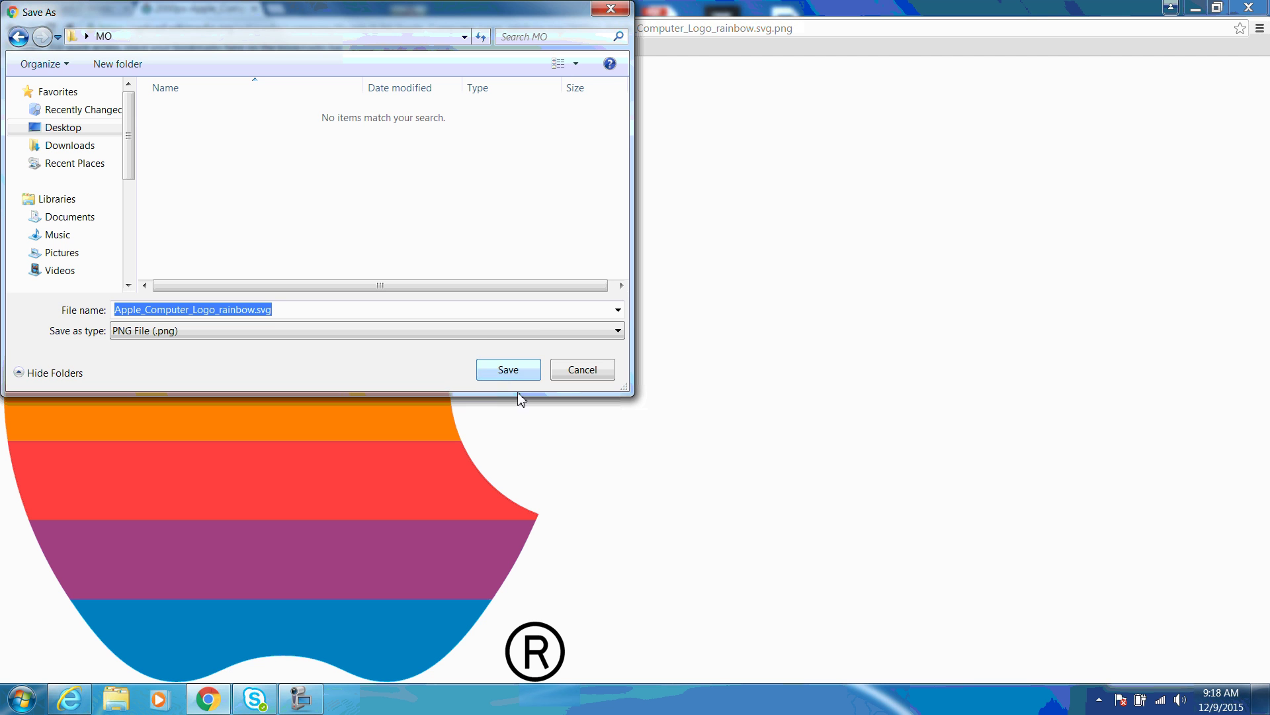
pyautogui.click(514, 375)
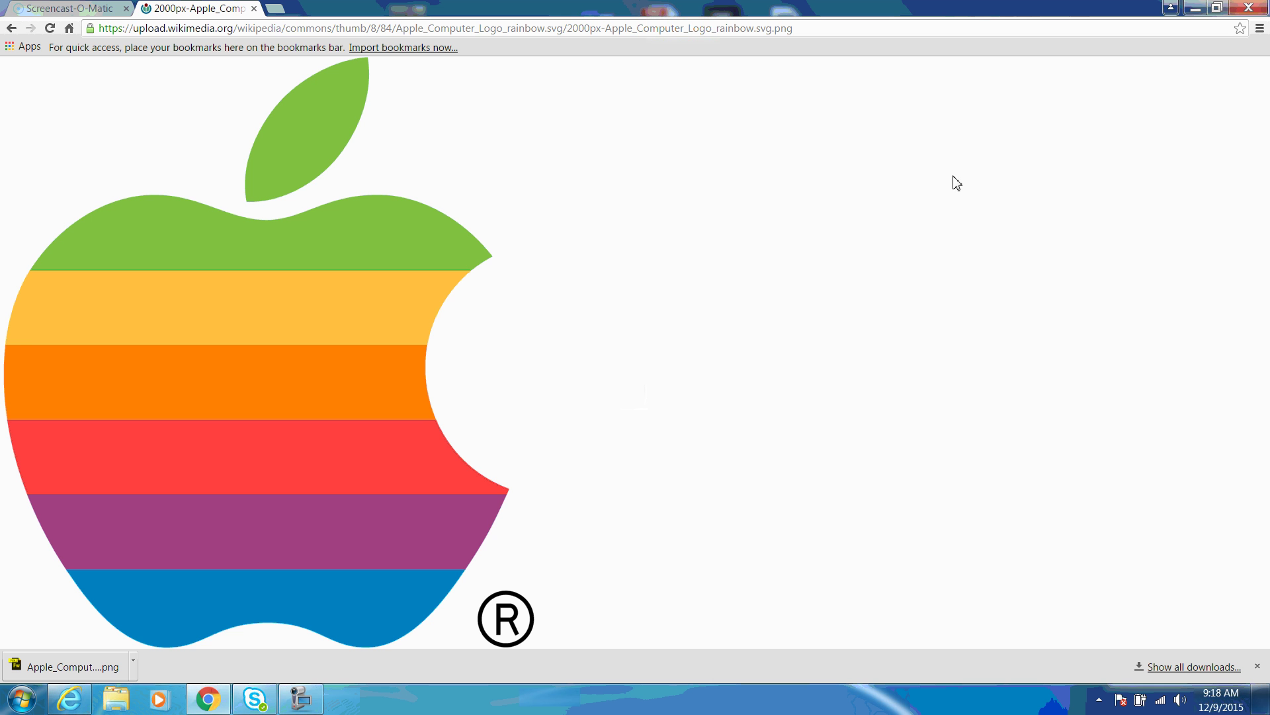
# Return to the desktop and examine the contents of the MO folder and the Documents library
pyautogui.click(1196, 11)
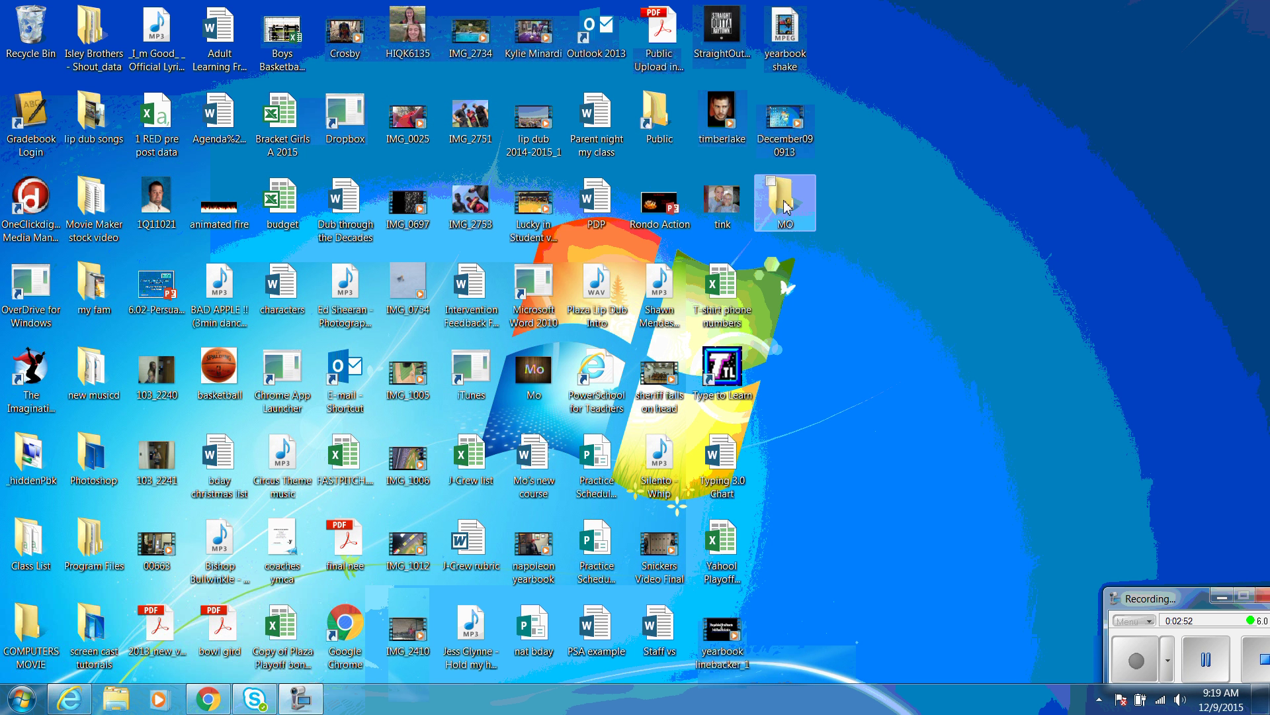
pyautogui.doubleClick(786, 206)
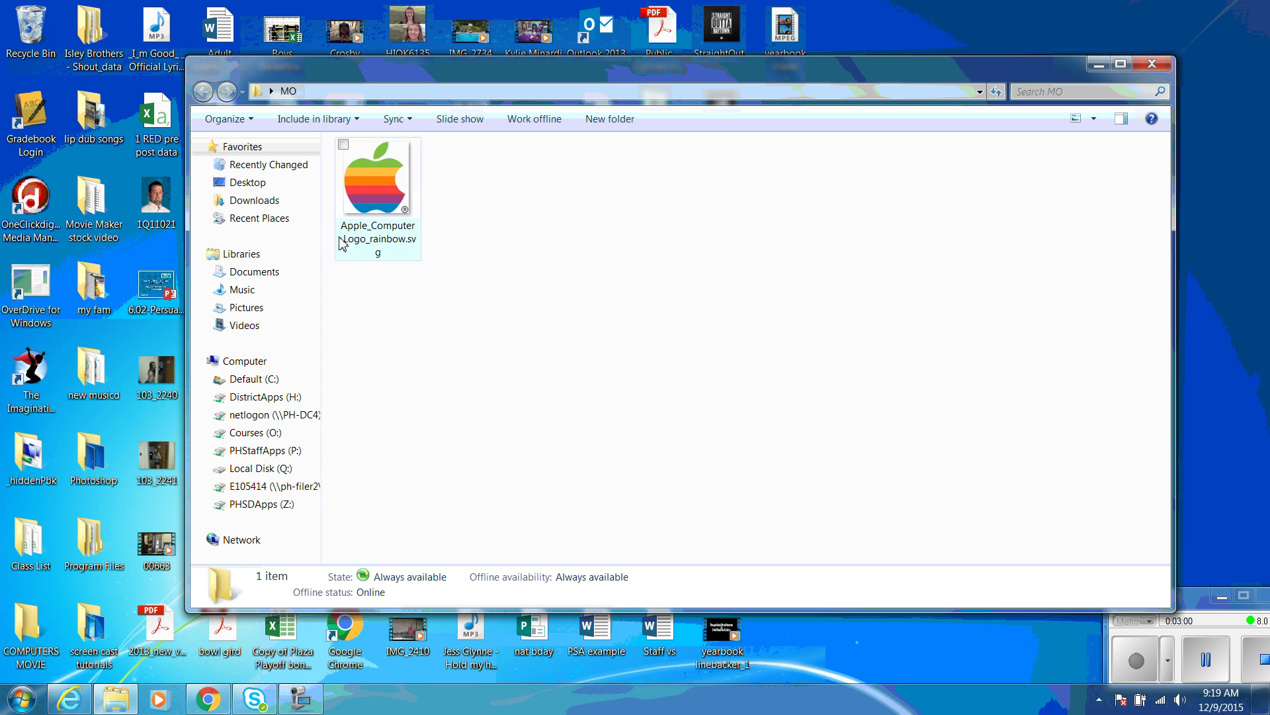
pyautogui.moveTo(324, 239); pyautogui.dragTo(433, 242)
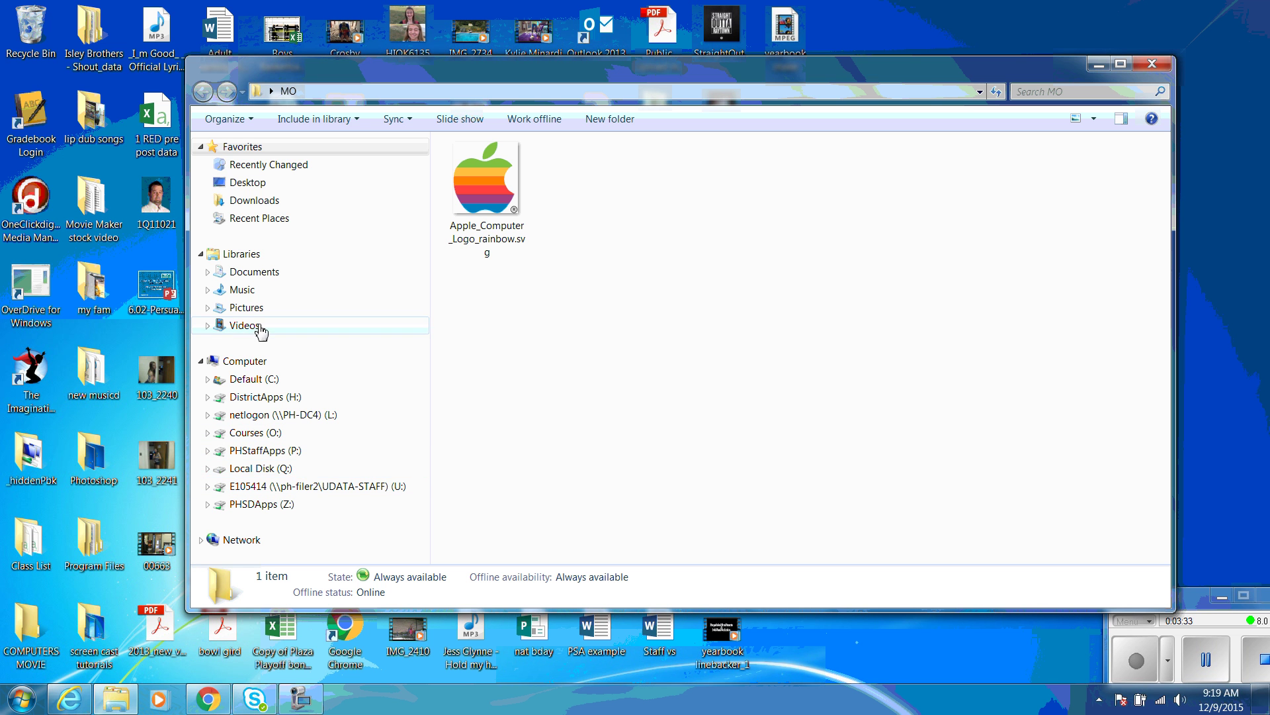
pyautogui.click(258, 281)
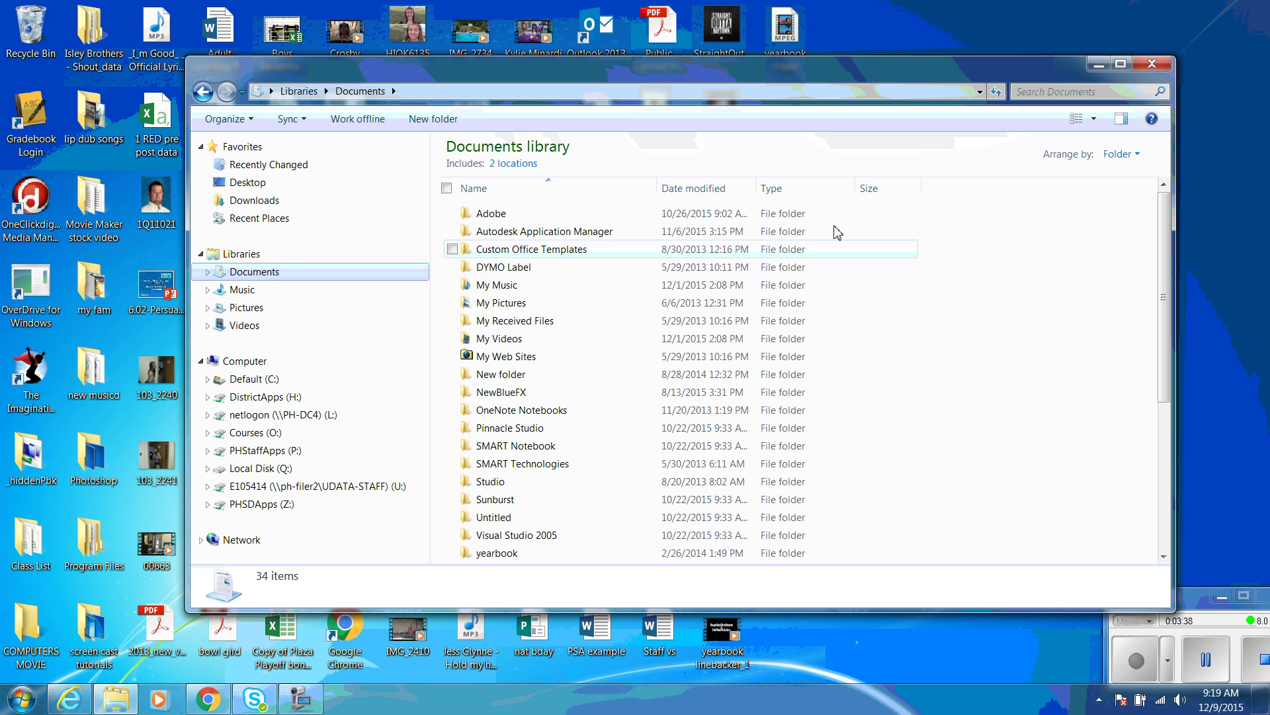
pyautogui.click(1155, 67)
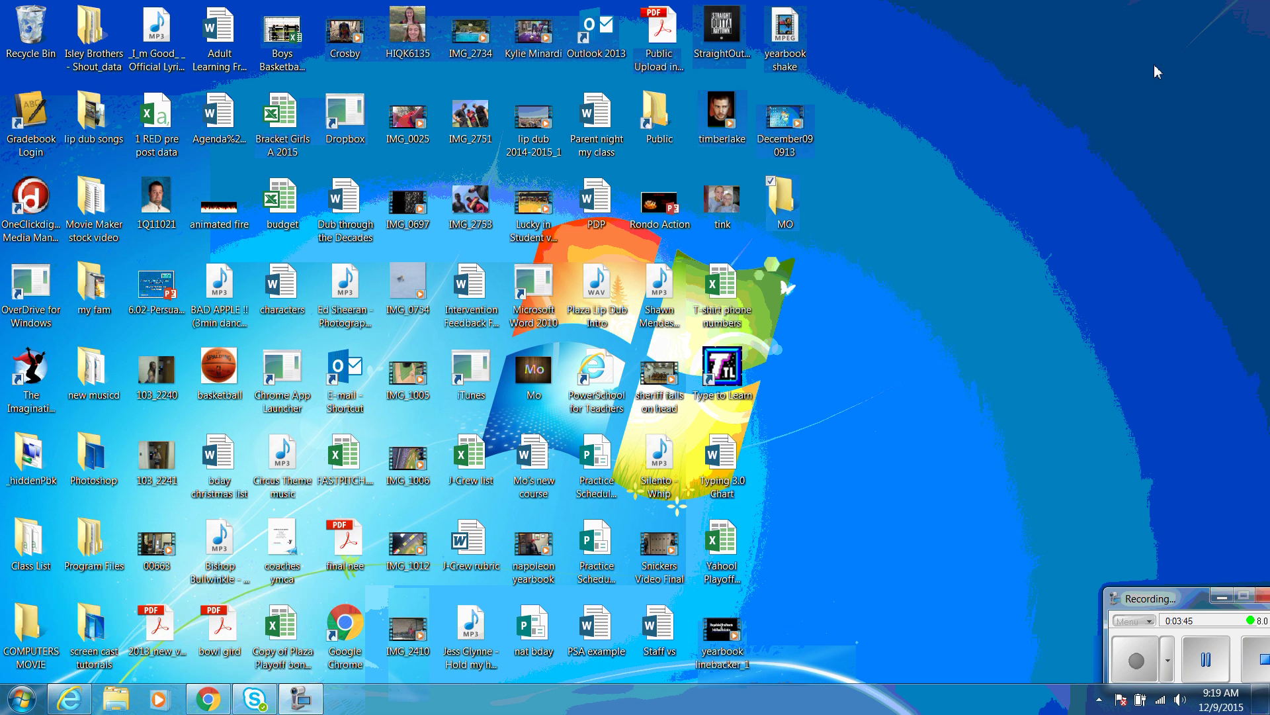
# Find Adobe Premiere Elements 13 among the installed programs and launch it
pyautogui.click(21, 698)
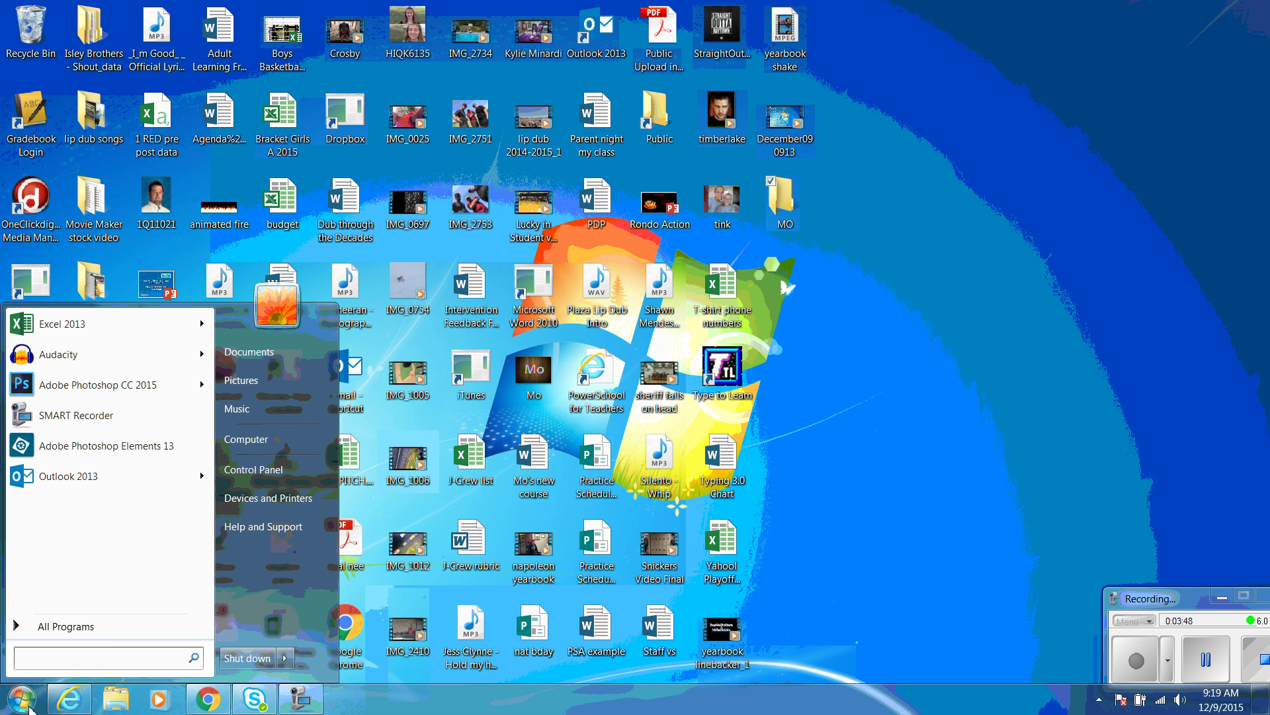
pyautogui.click(98, 633)
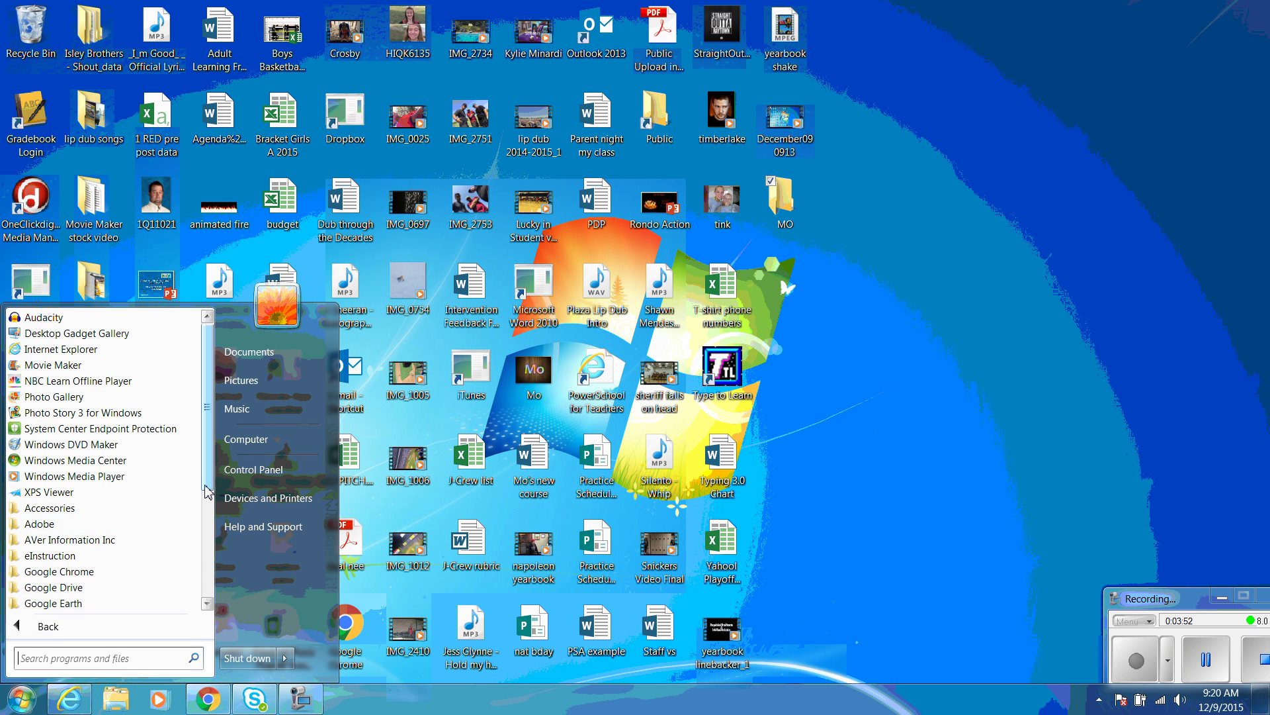
pyautogui.scroll(-4, 186, 597)
pyautogui.scroll(5, 186, 598)
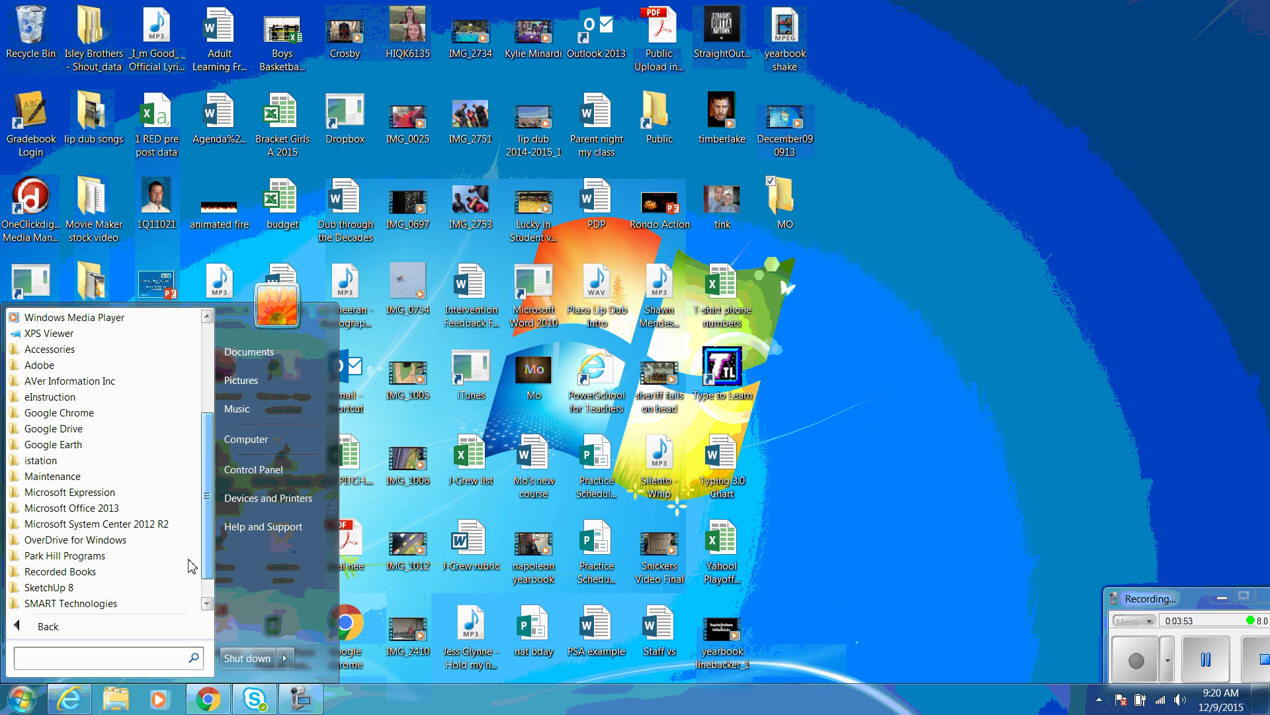
pyautogui.click(80, 365)
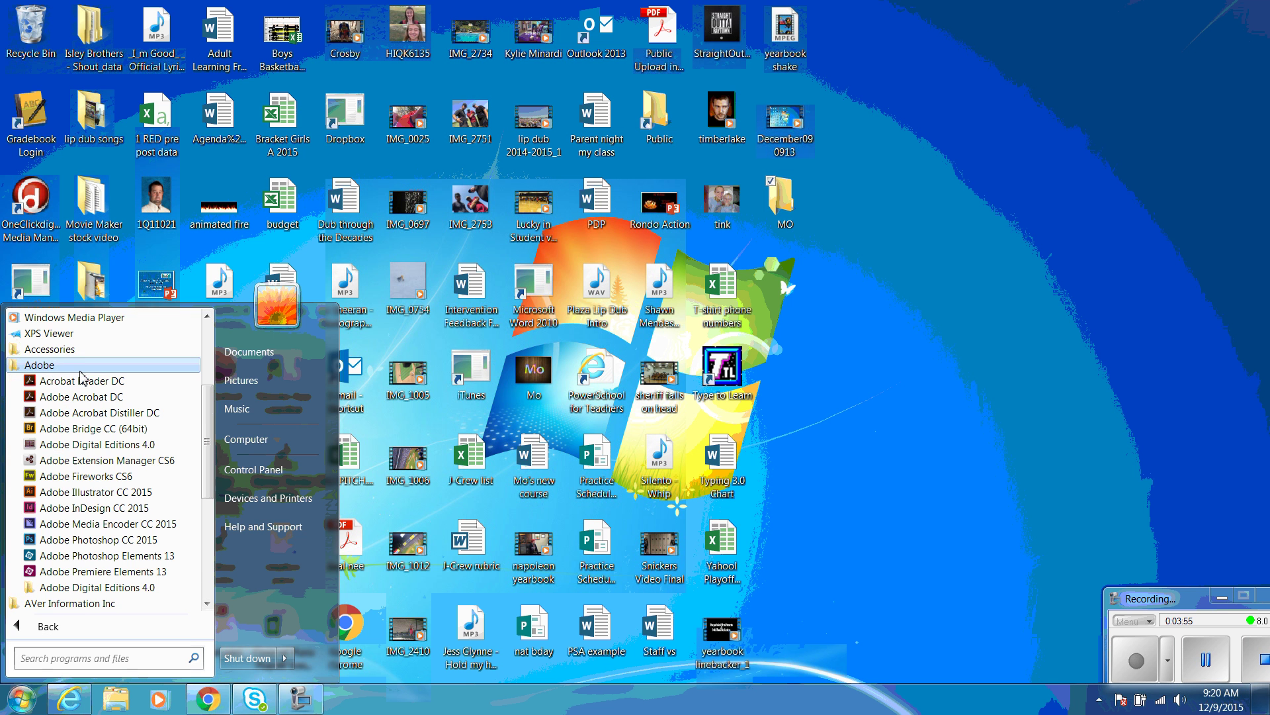
pyautogui.click(118, 571)
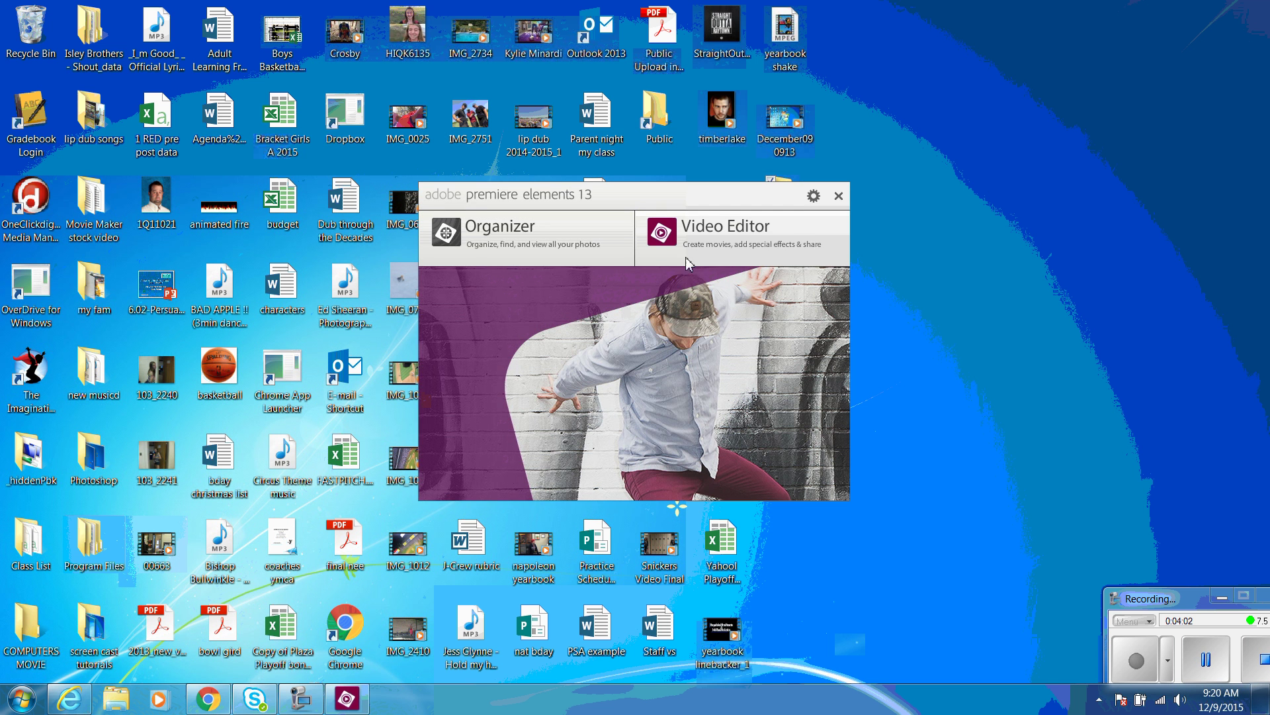
# Create a new video project in the Video Editor and switch it to the Expert workspace
pyautogui.moveTo(720, 232)
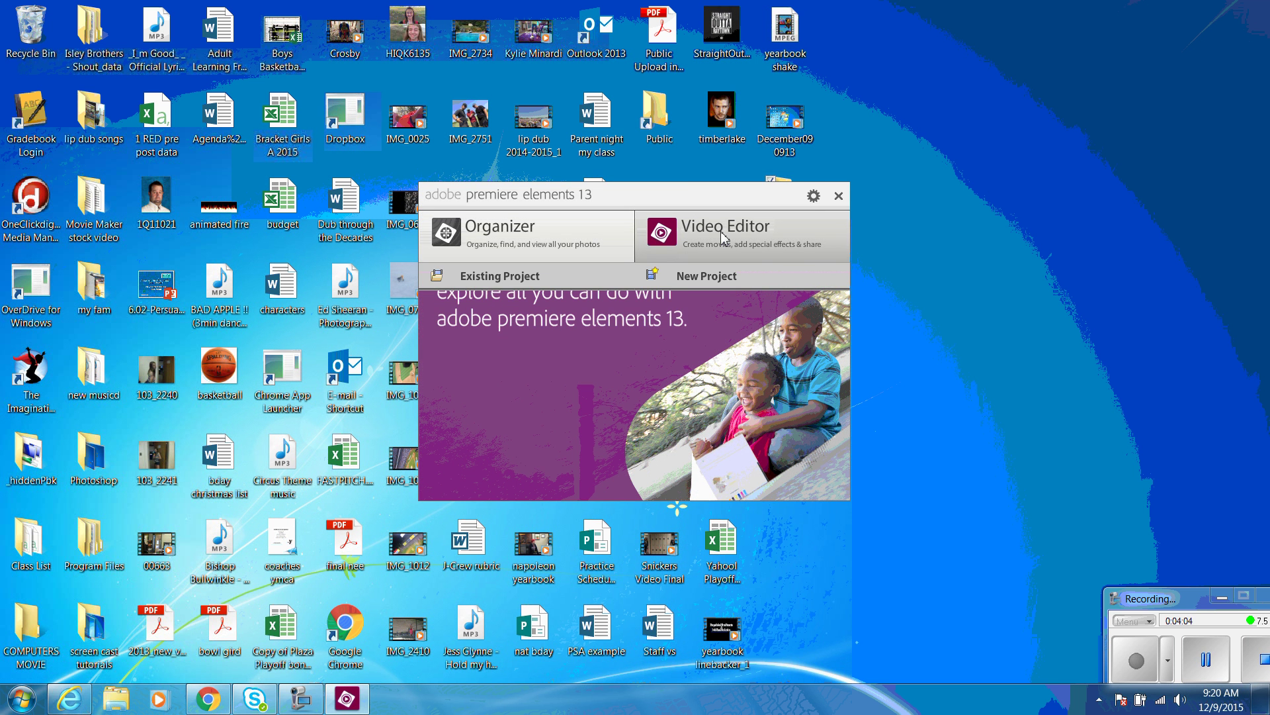
pyautogui.click(546, 279)
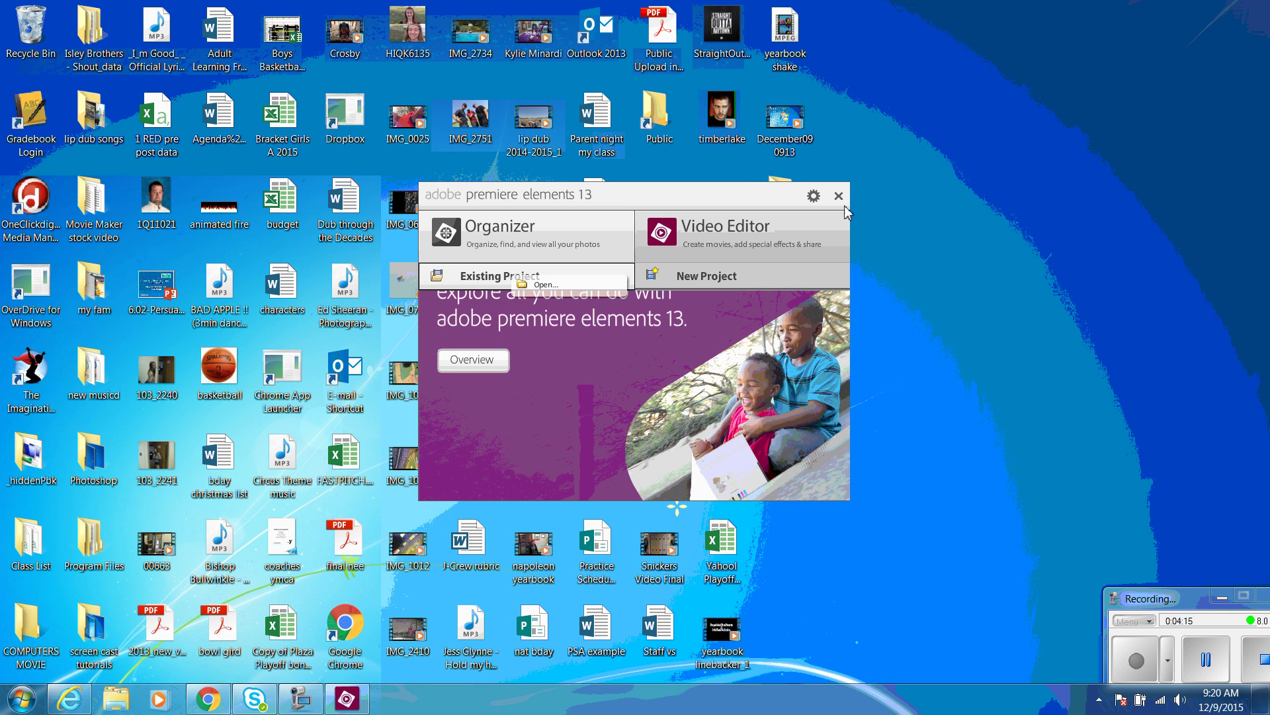
pyautogui.click(720, 278)
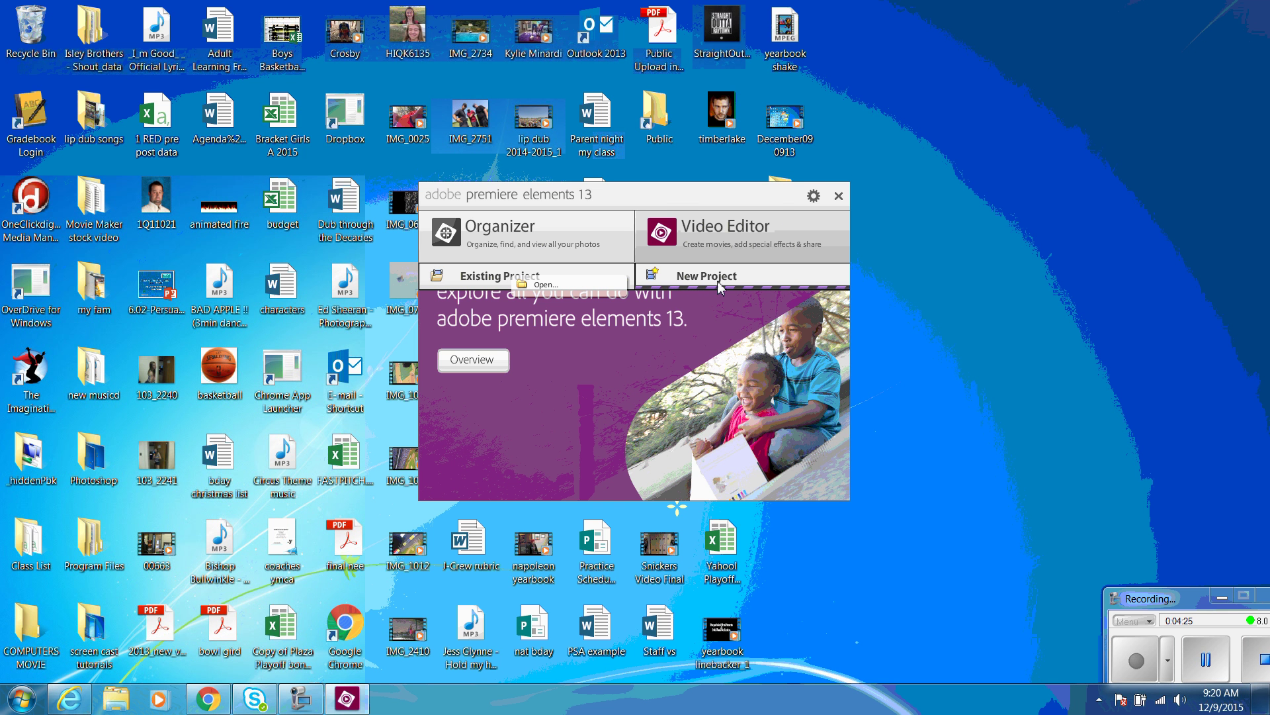
pyautogui.moveTo(685, 204); pyautogui.dragTo(479, 113)
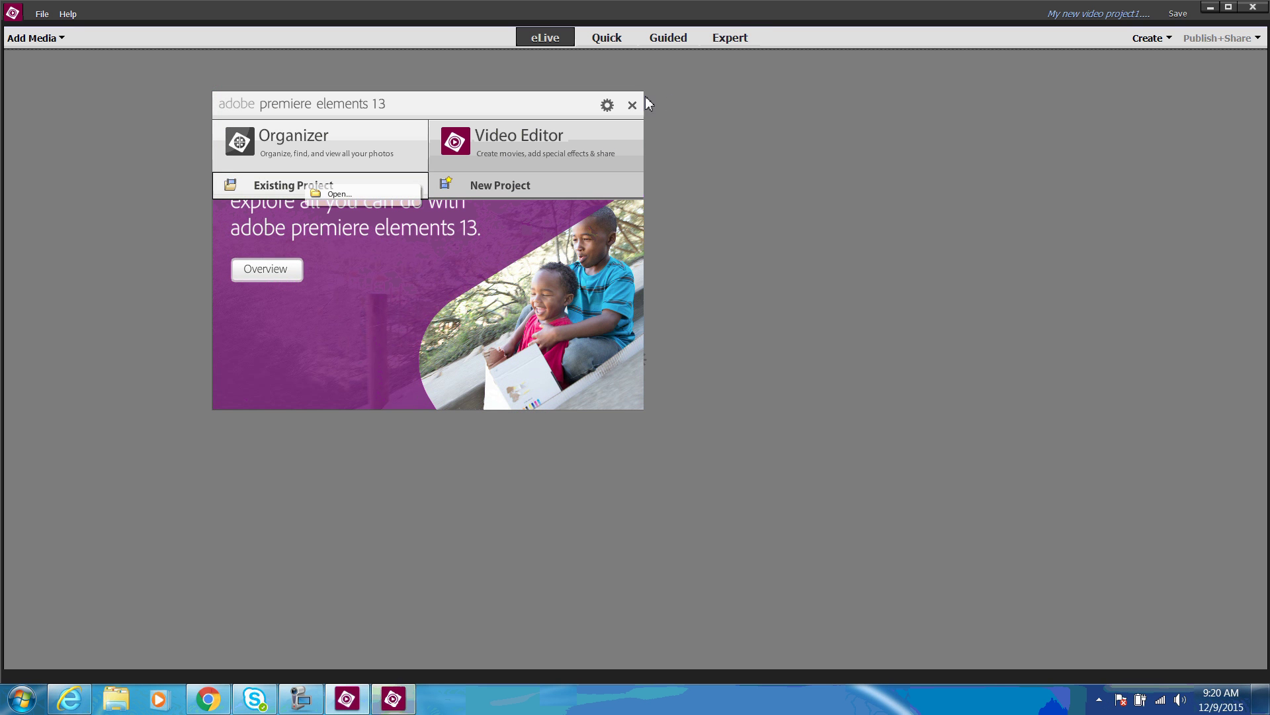
pyautogui.click(733, 39)
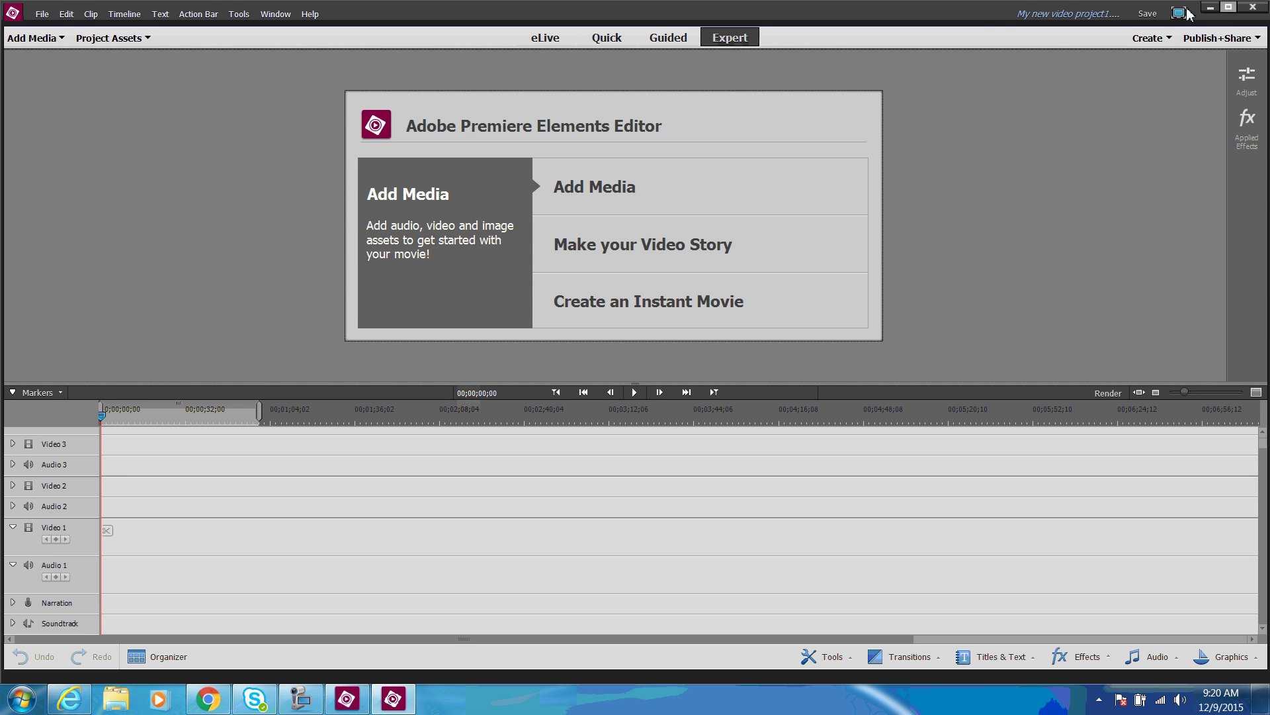
# Add the timberlake video from the desktop to the Video 3 track and set the playhead within the clip at 00;03;45;07
pyautogui.click(1227, 9)
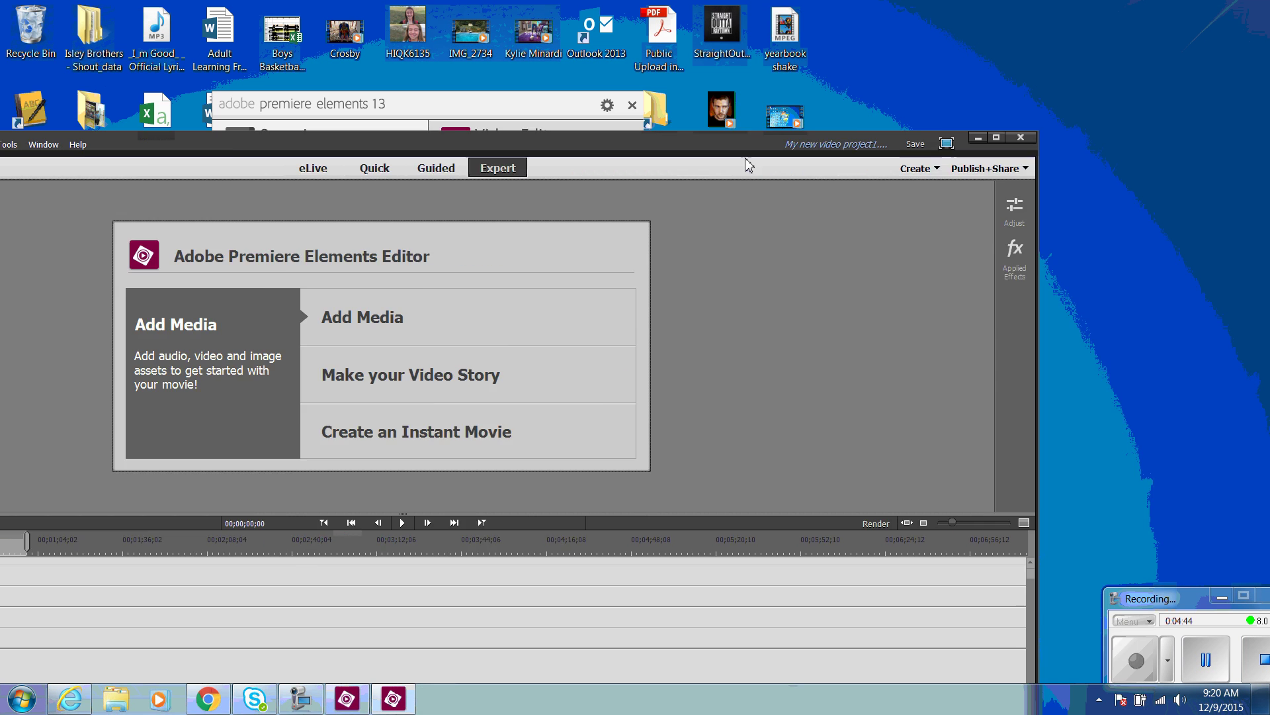
pyautogui.moveTo(745, 157); pyautogui.dragTo(872, 225)
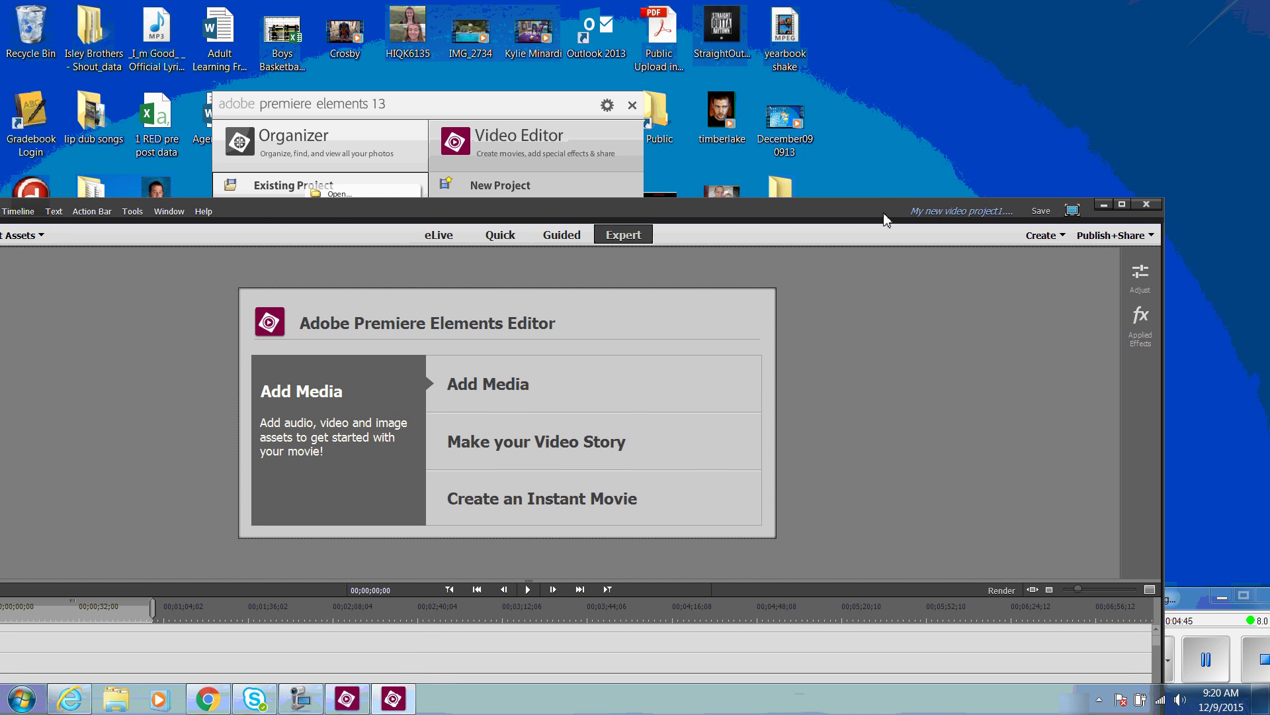
pyautogui.moveTo(726, 109); pyautogui.dragTo(580, 660)
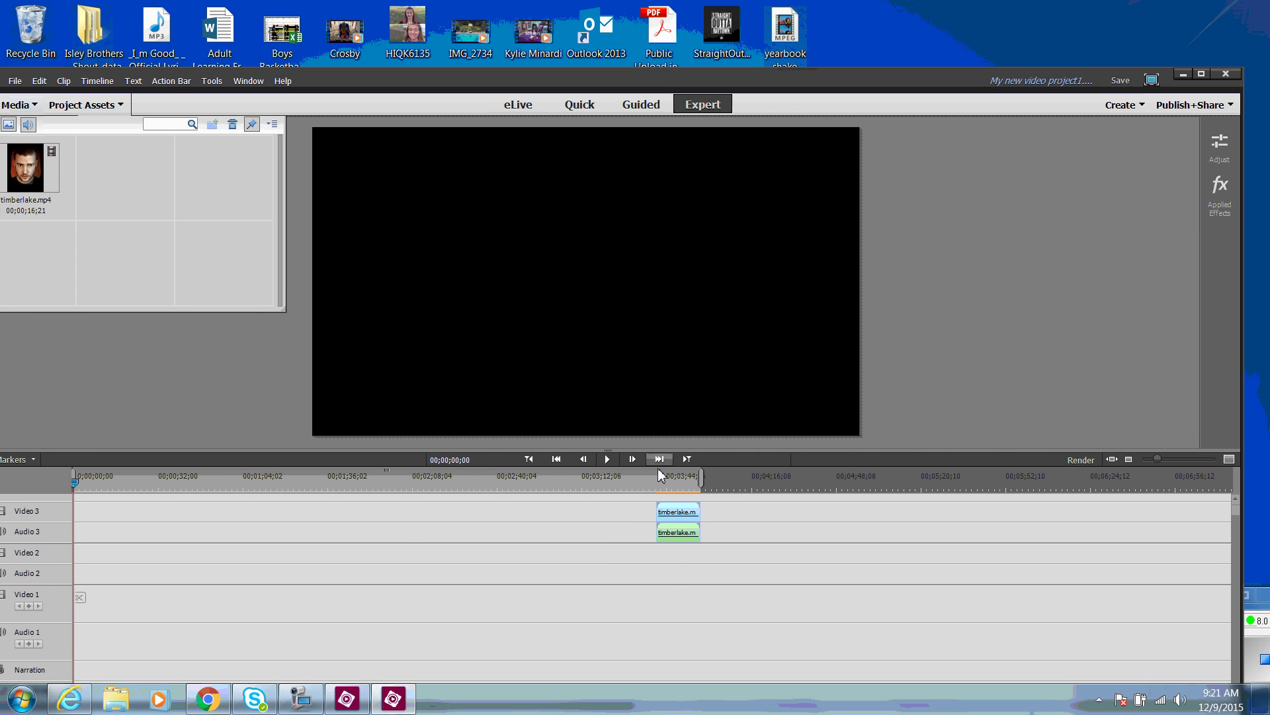
pyautogui.click(670, 478)
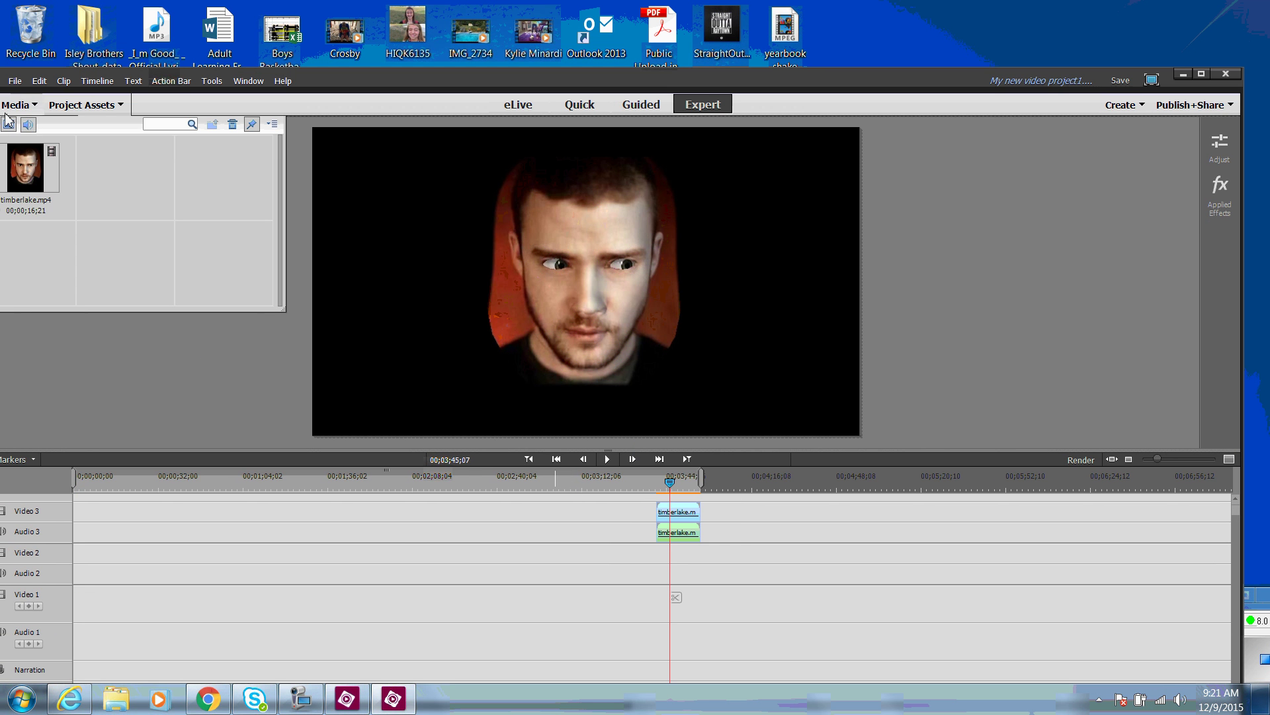
# Save the project as My new video project1 in the MO folder on the desktop
pyautogui.click(15, 81)
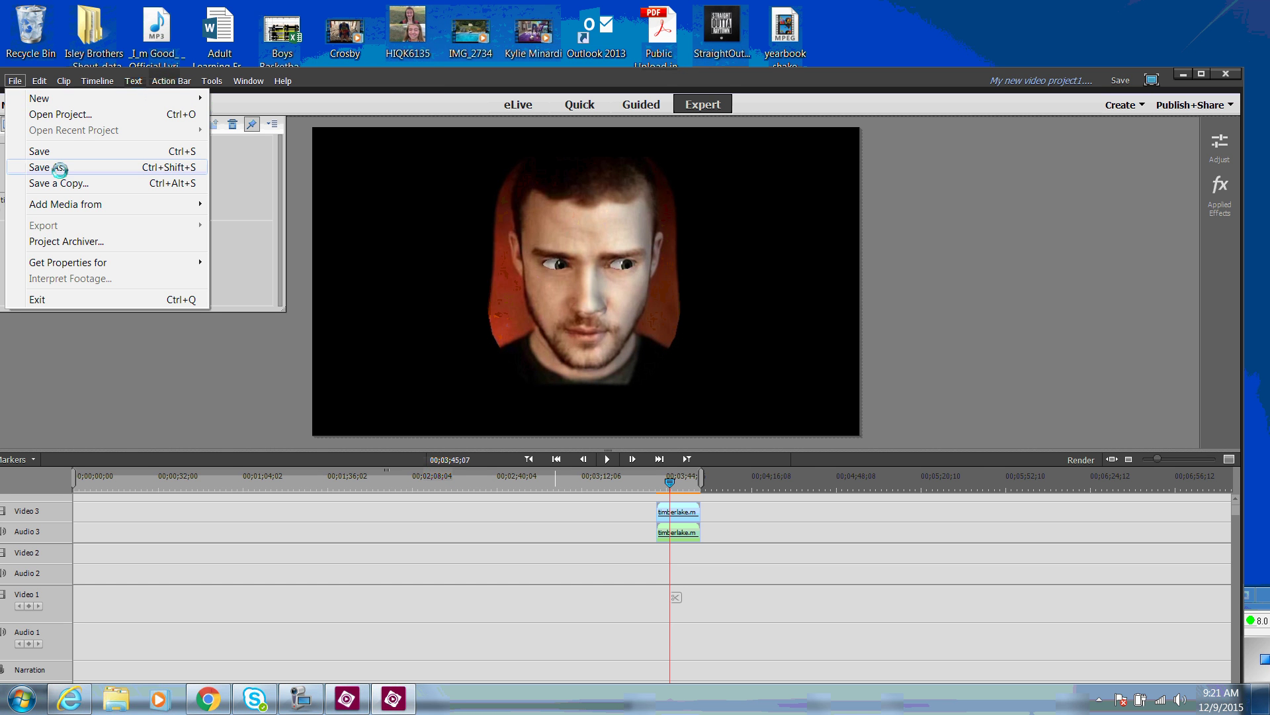
pyautogui.click(59, 169)
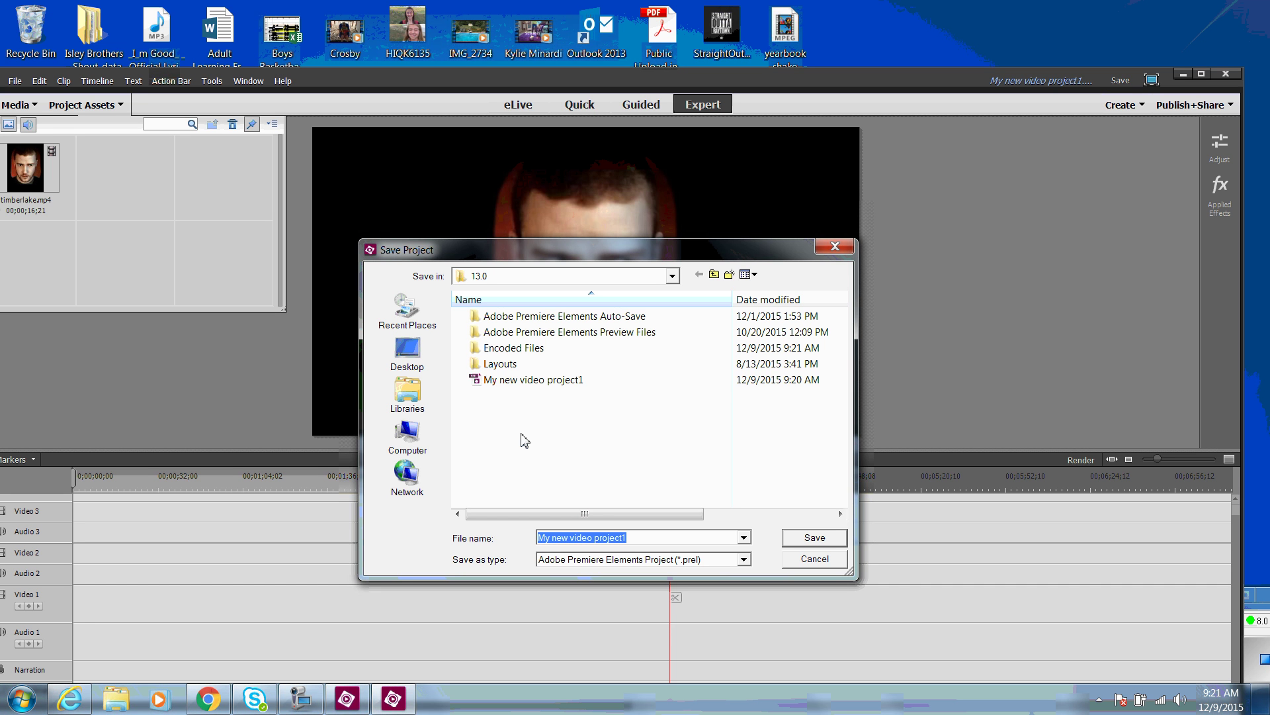
pyautogui.click(413, 360)
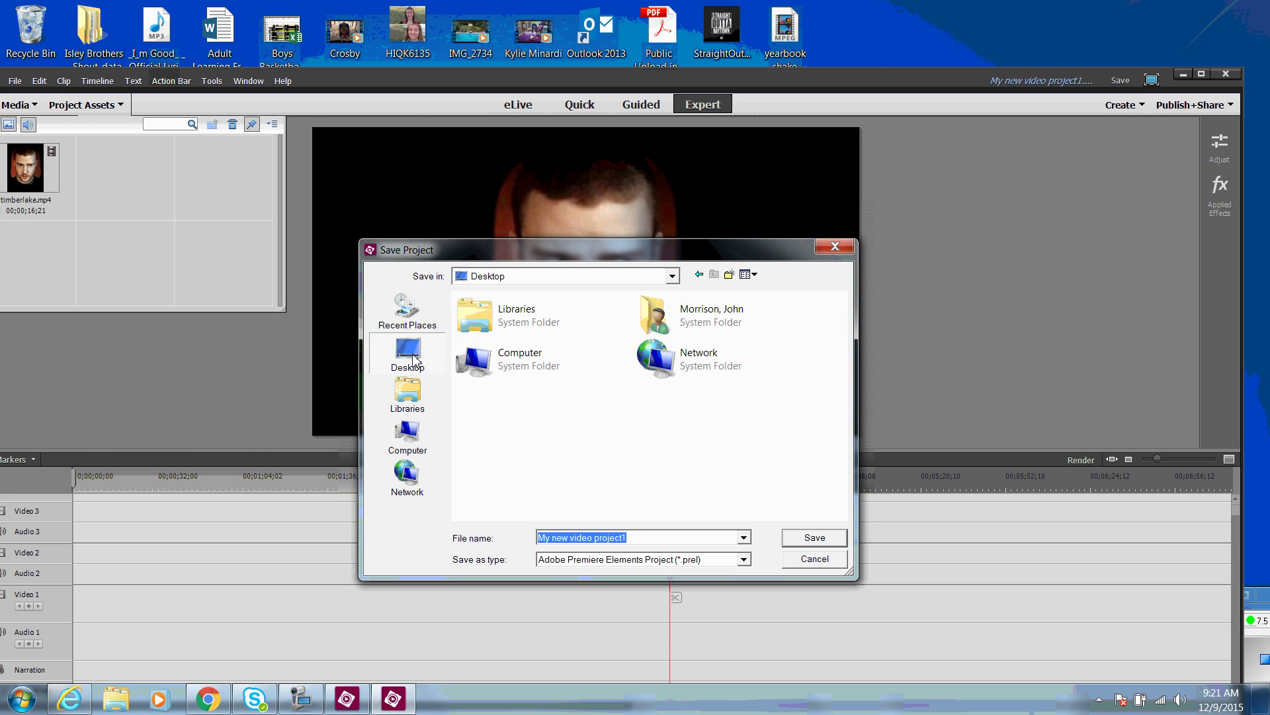
pyautogui.click(659, 504)
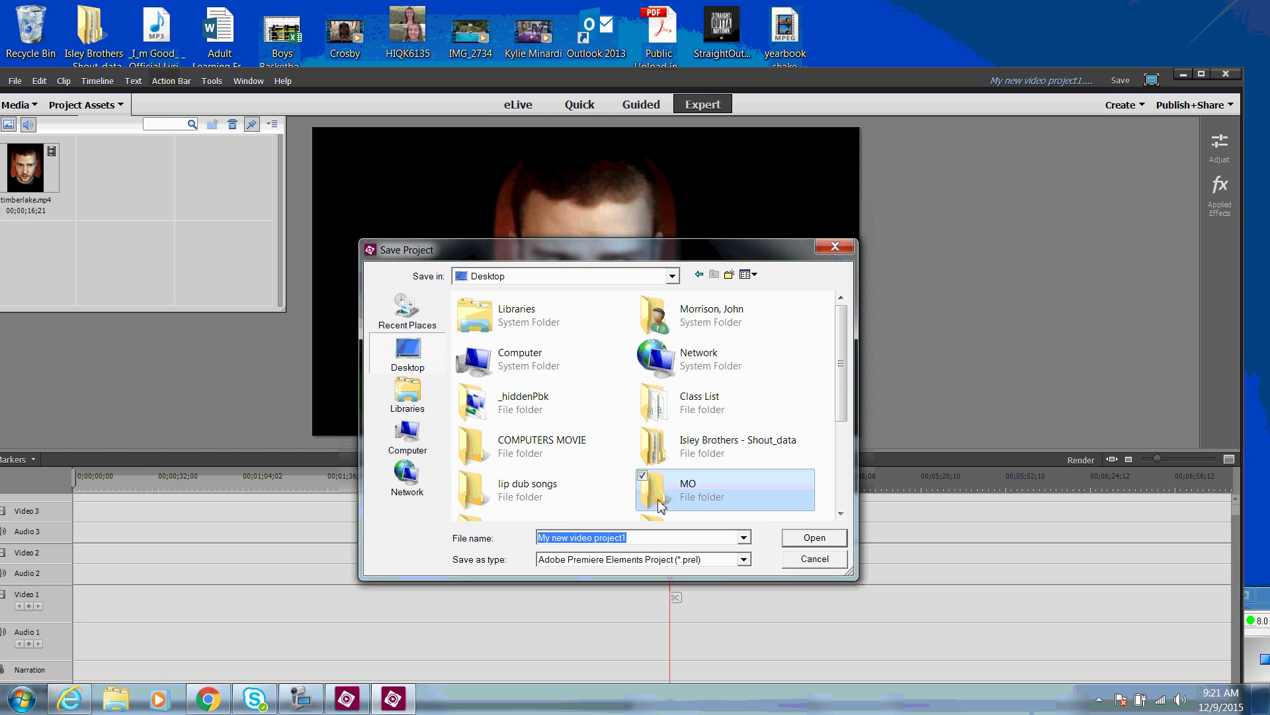
pyautogui.doubleClick(659, 504)
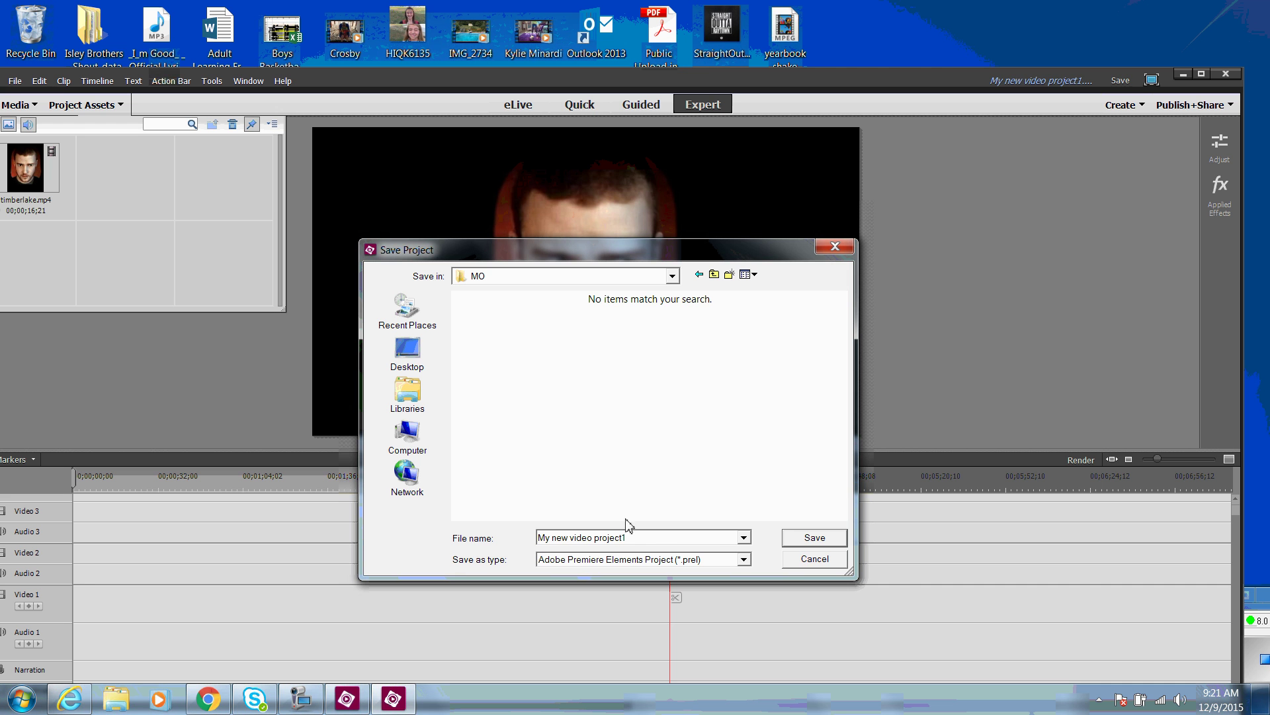
pyautogui.click(822, 544)
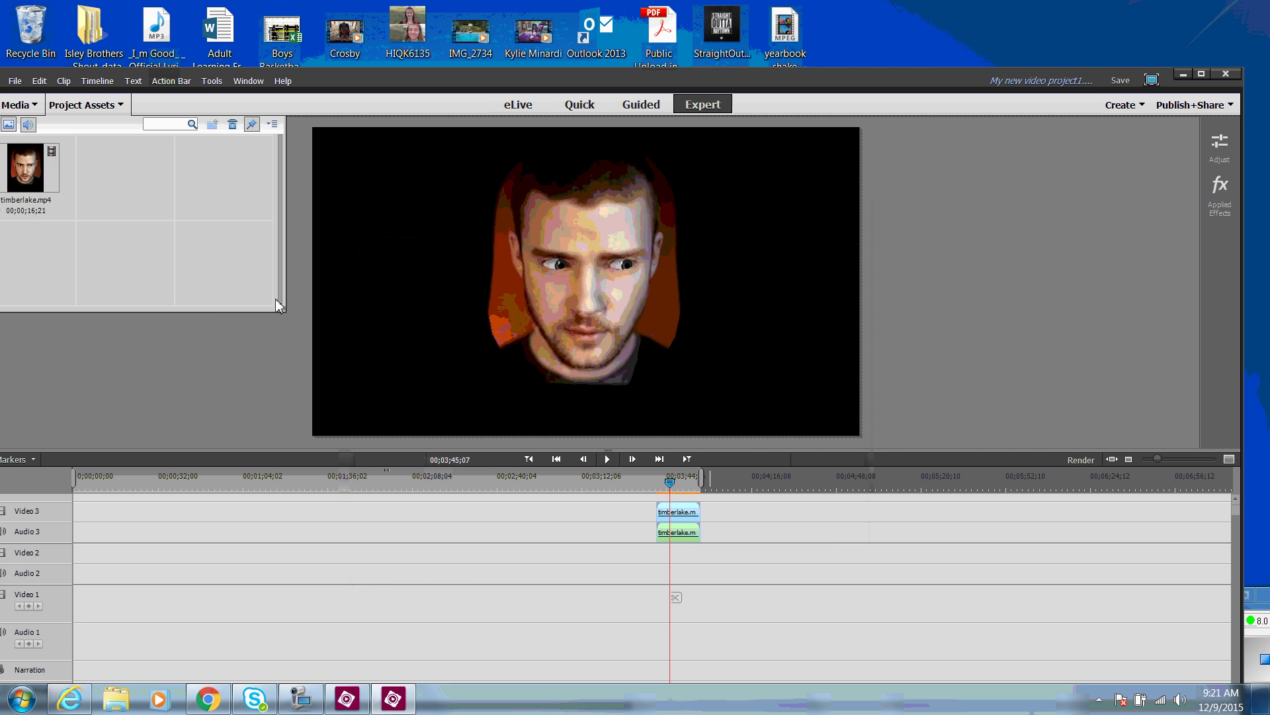
# Examine the folders on the U: network drive as another save location for the project, without saving there
pyautogui.click(15, 80)
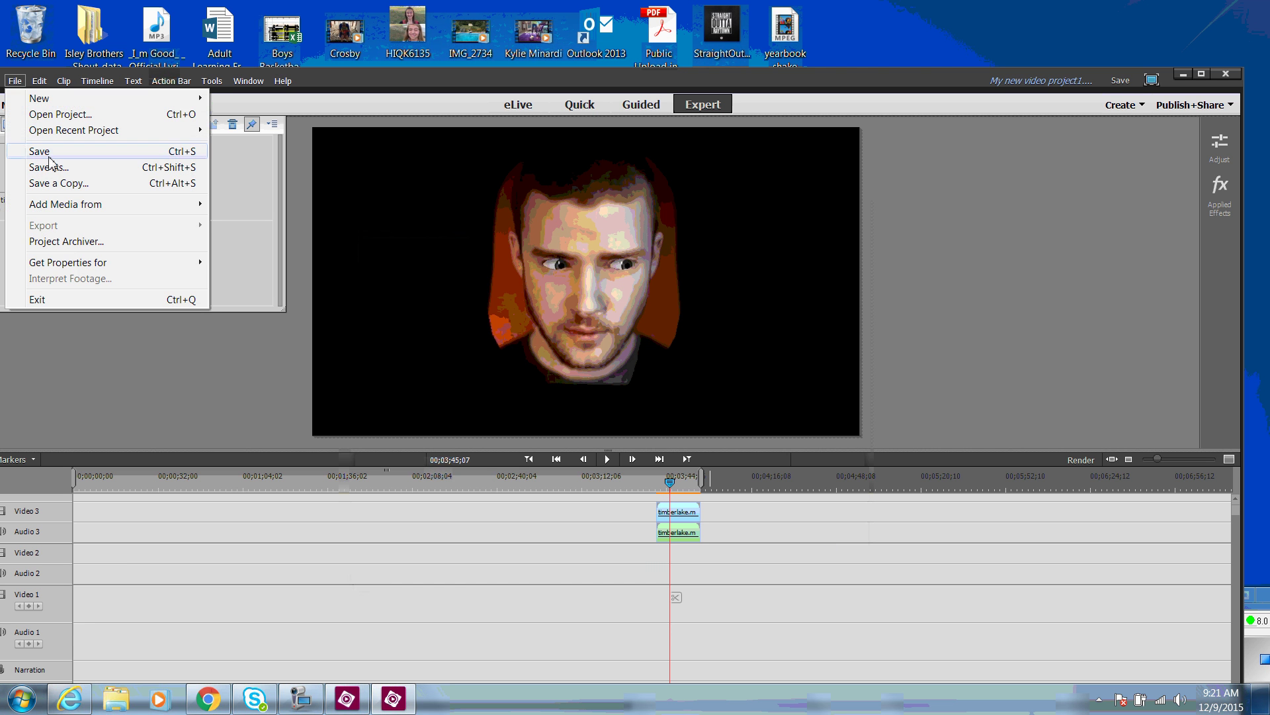
pyautogui.click(70, 168)
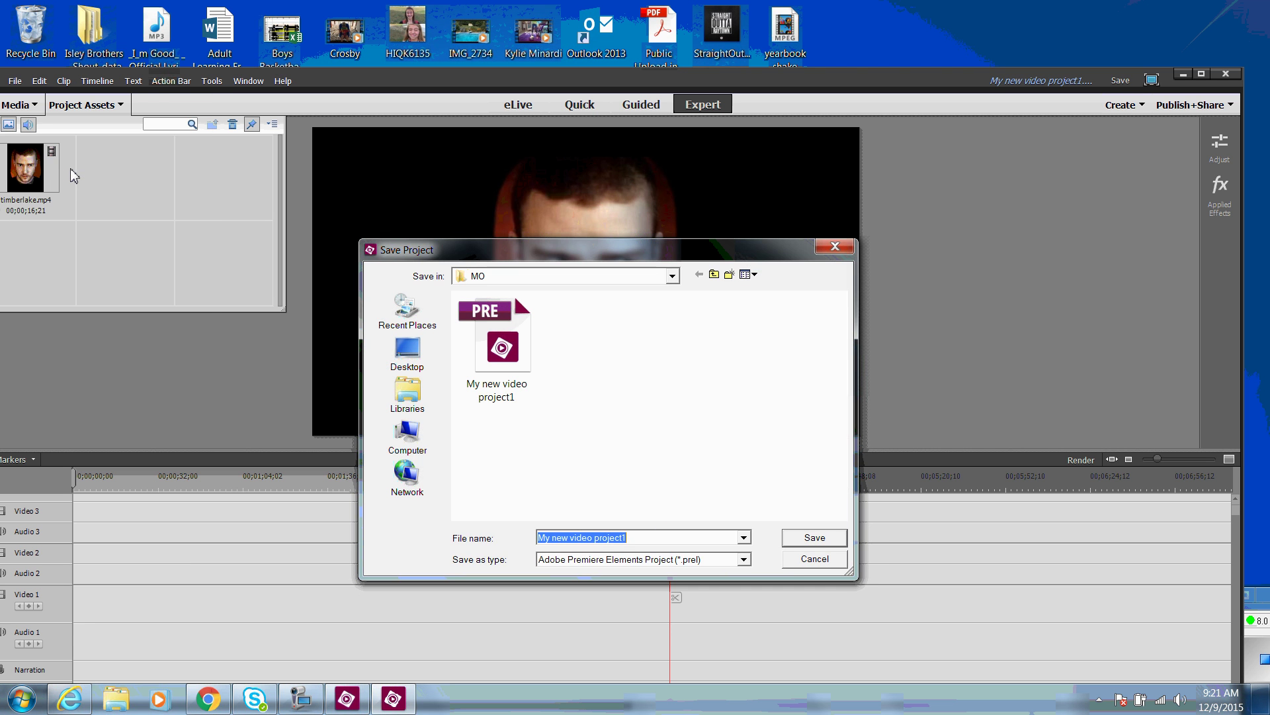
pyautogui.click(407, 452)
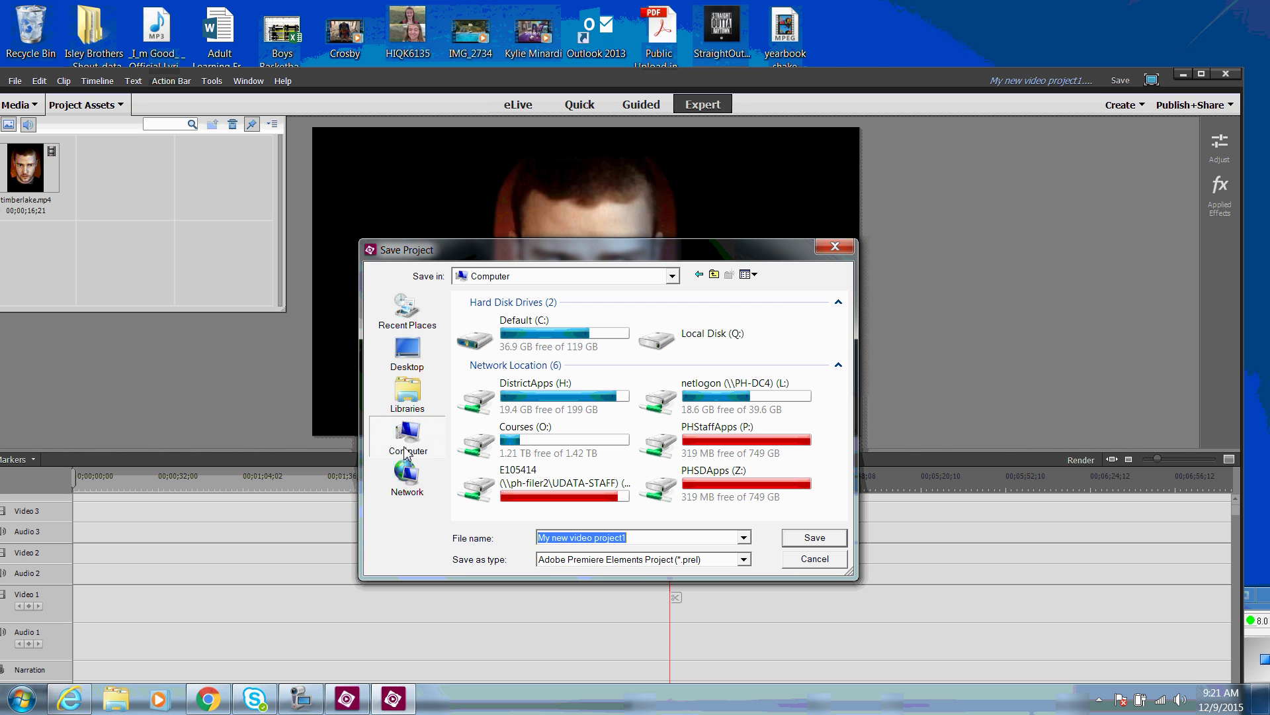
pyautogui.doubleClick(599, 490)
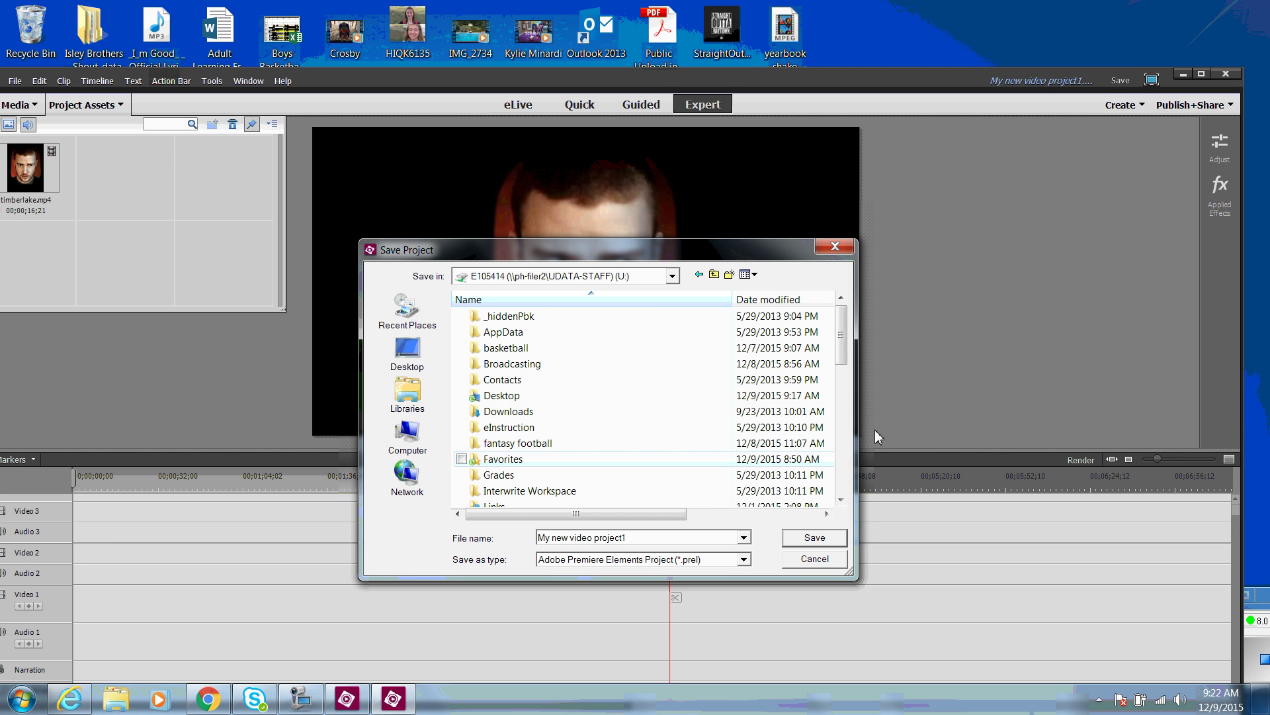
pyautogui.moveTo(846, 357); pyautogui.dragTo(845, 397)
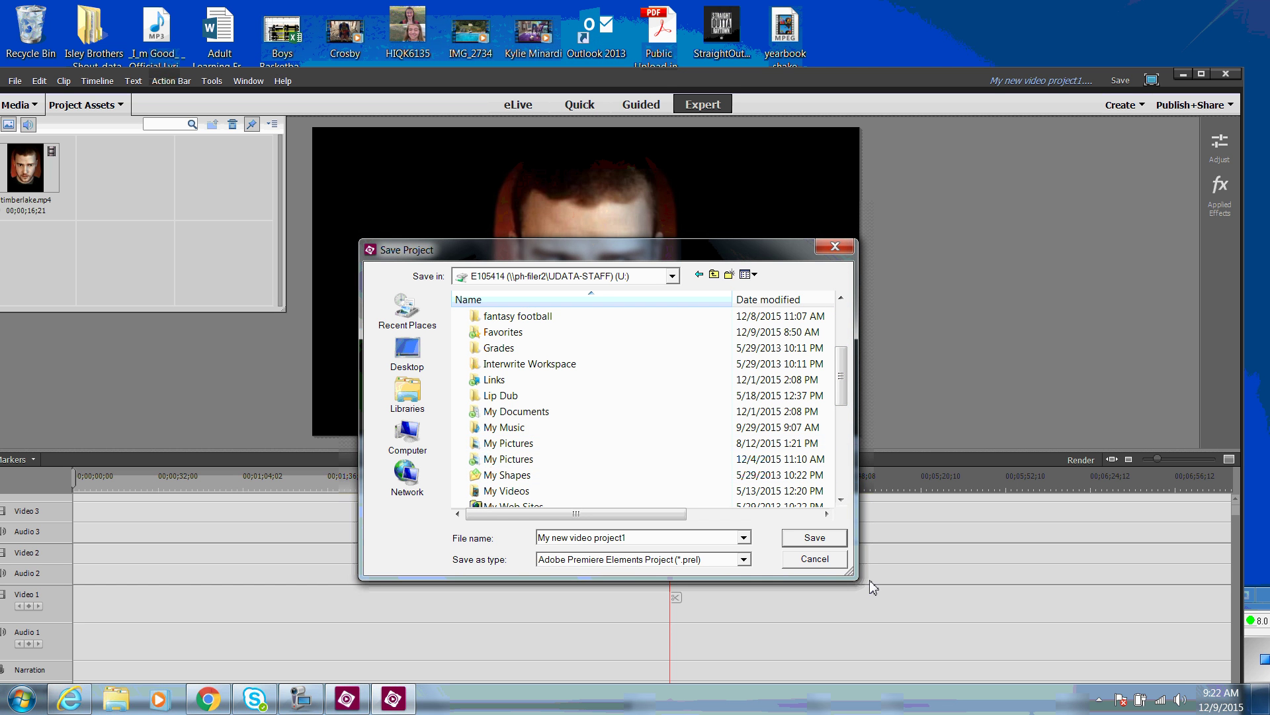
pyautogui.click(827, 562)
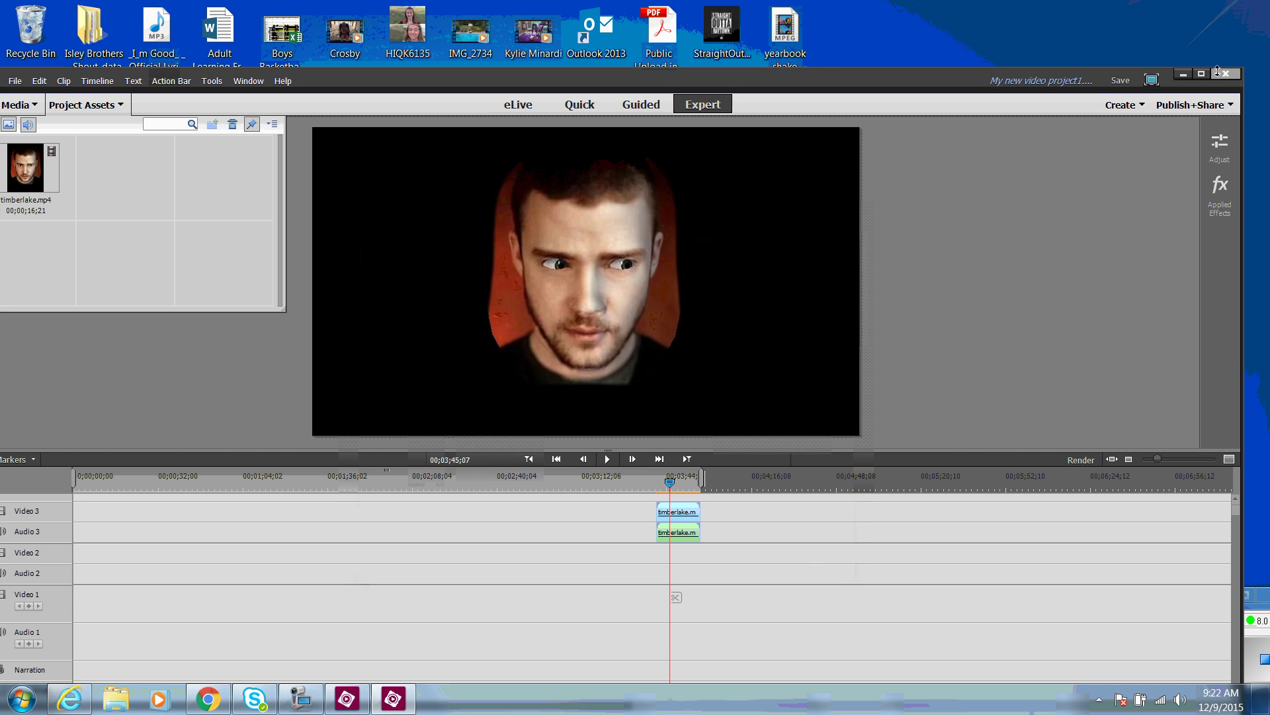
# Close the Premiere Elements editor and its welcome window, and check the saved files in the MO folder
pyautogui.click(1225, 73)
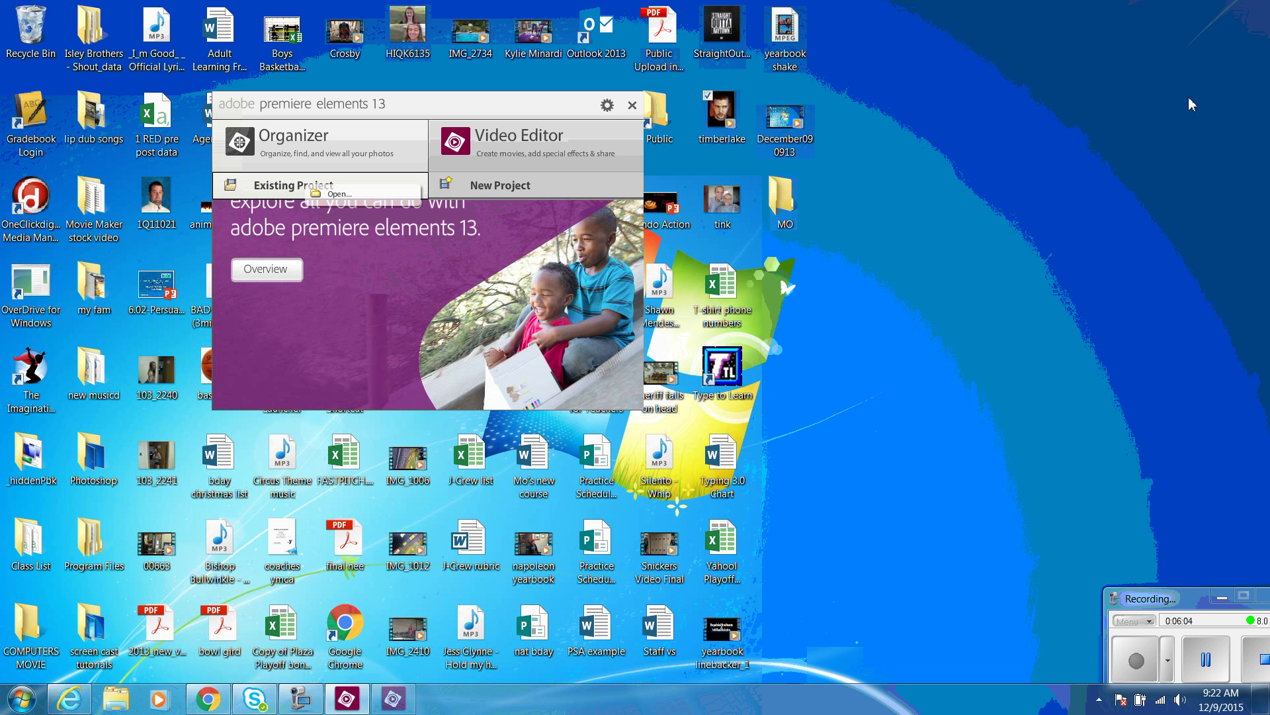
pyautogui.click(632, 105)
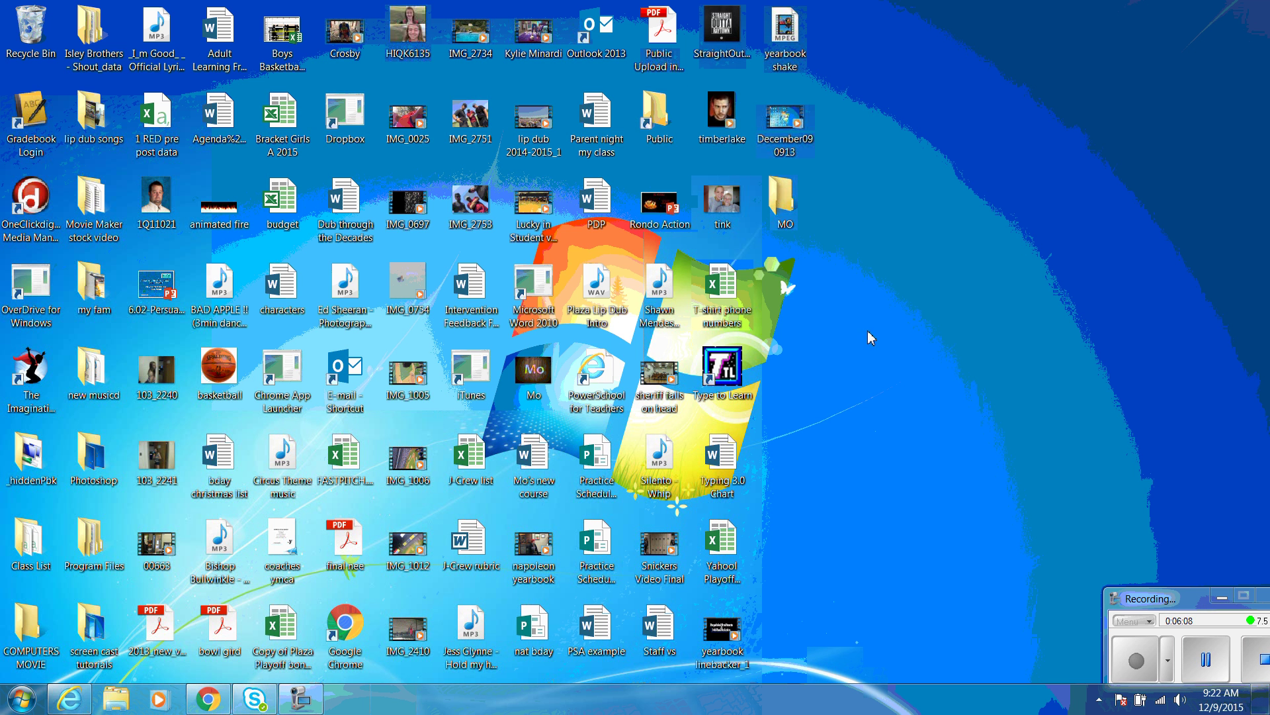
pyautogui.doubleClick(787, 200)
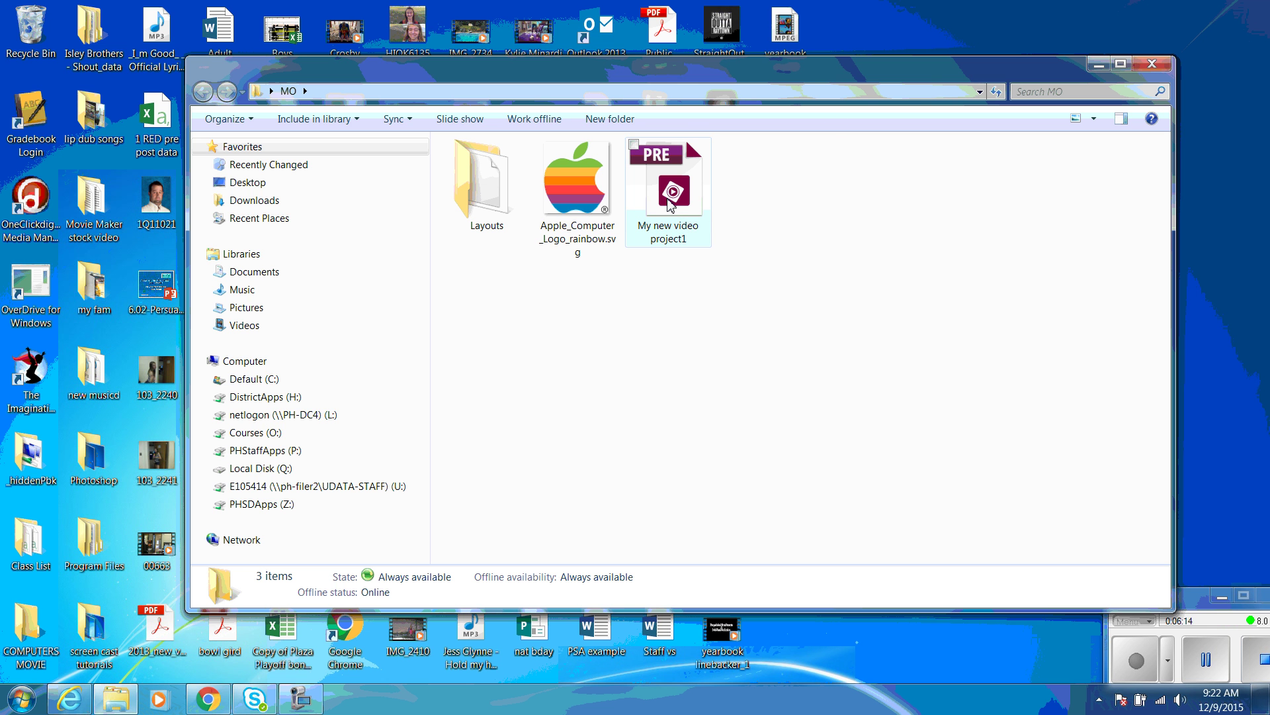
pyautogui.click(1100, 69)
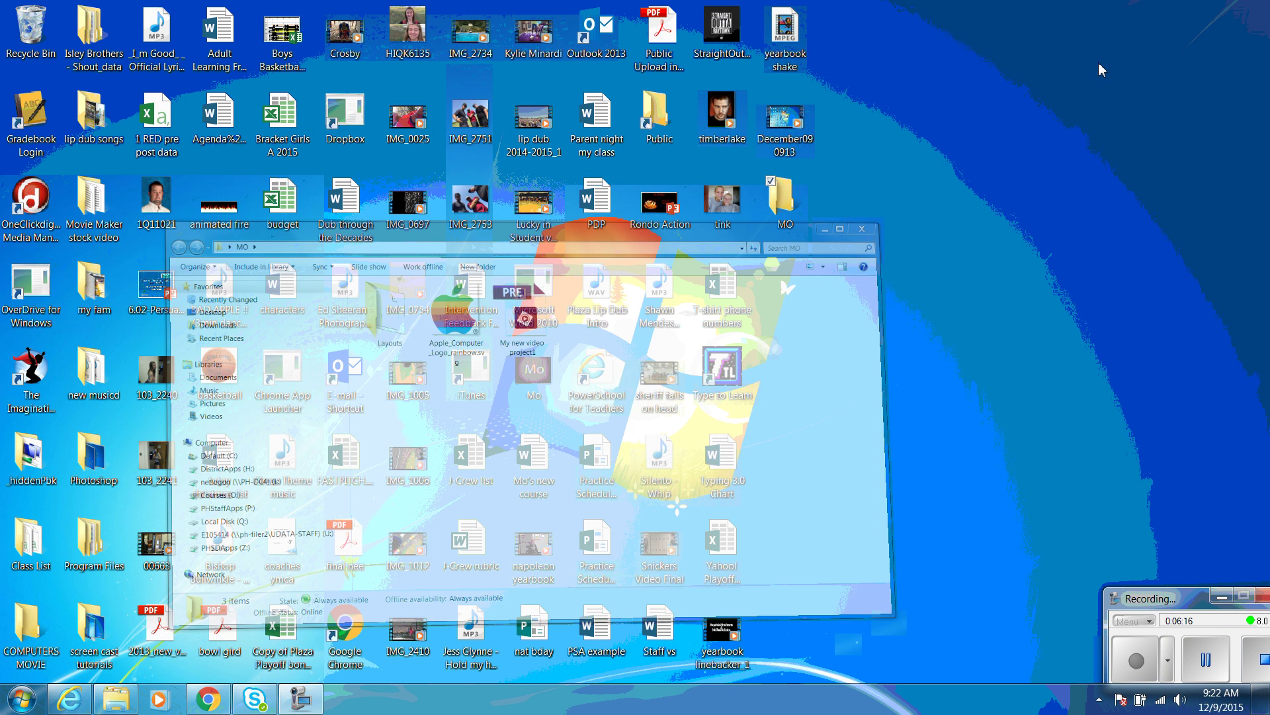
pyautogui.click(22, 699)
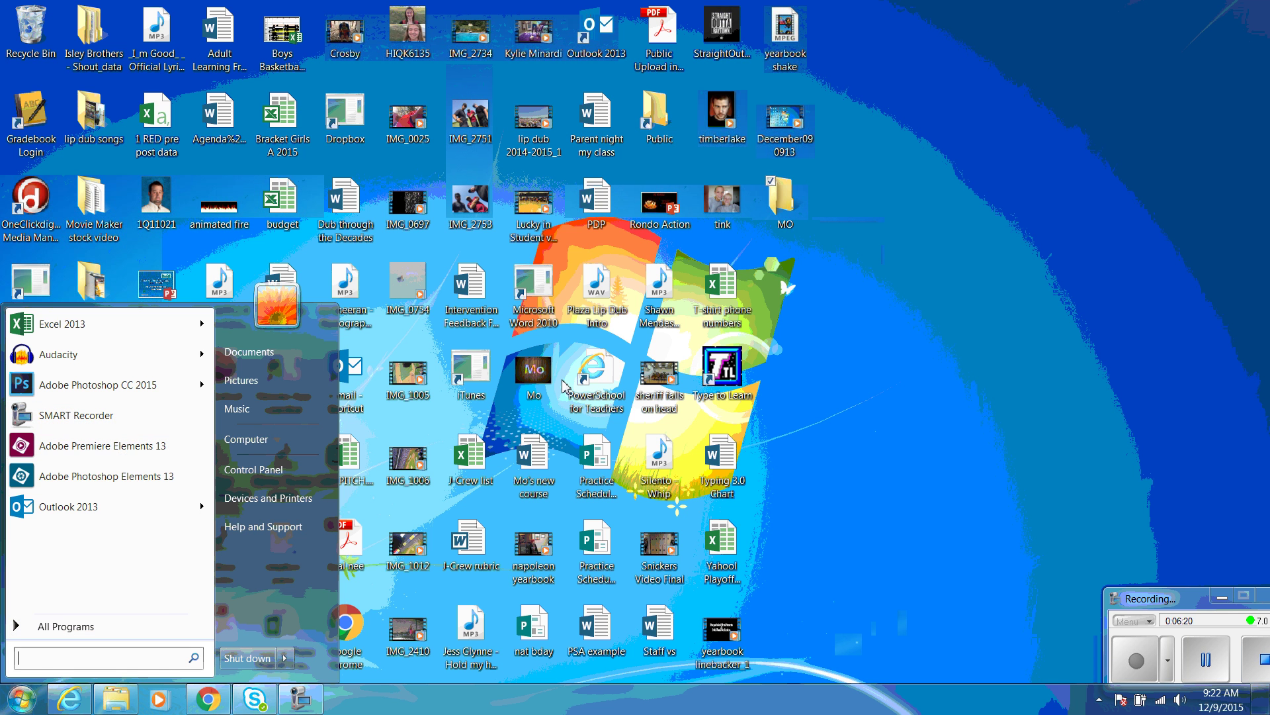
pyautogui.click(971, 316)
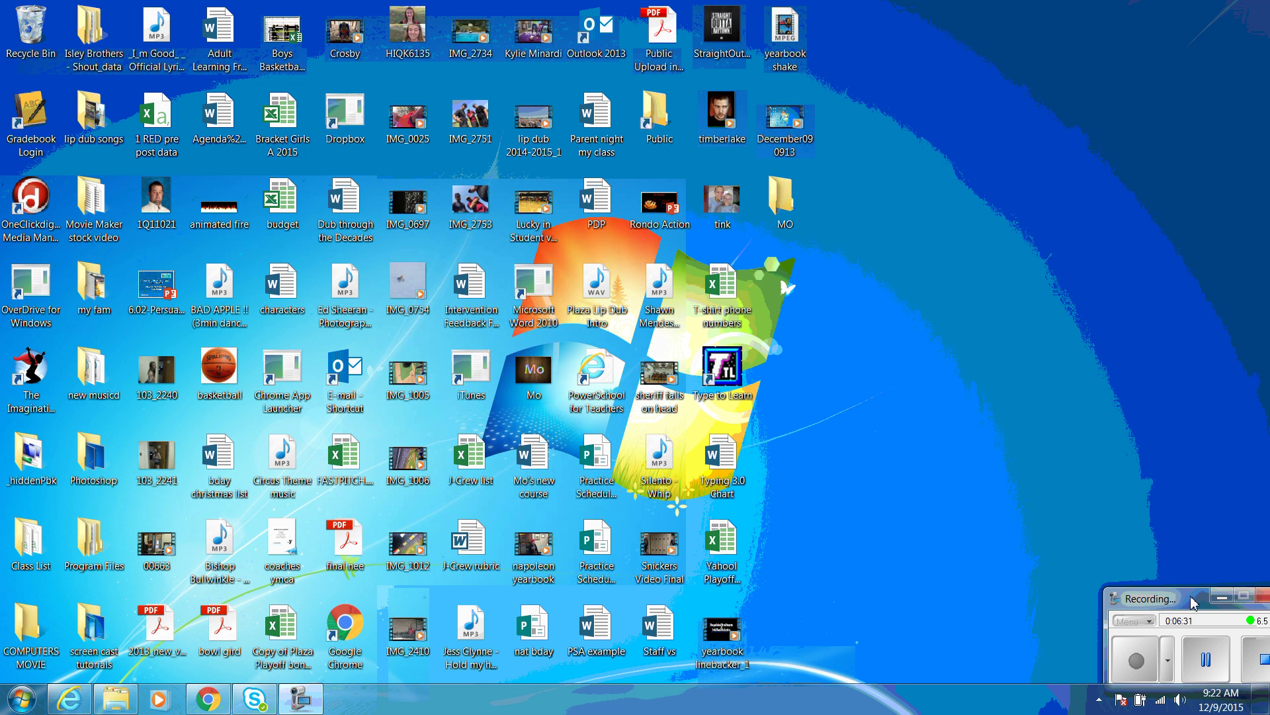
pyautogui.moveTo(1193, 602); pyautogui.dragTo(986, 474)
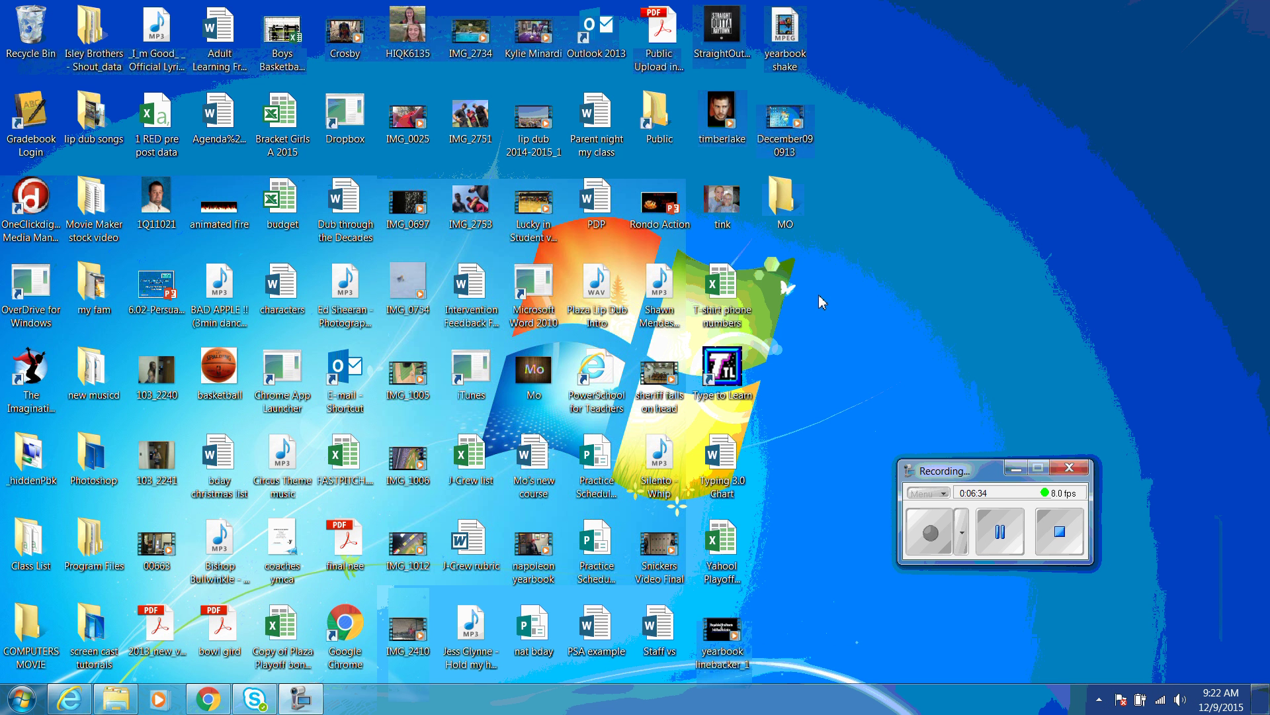